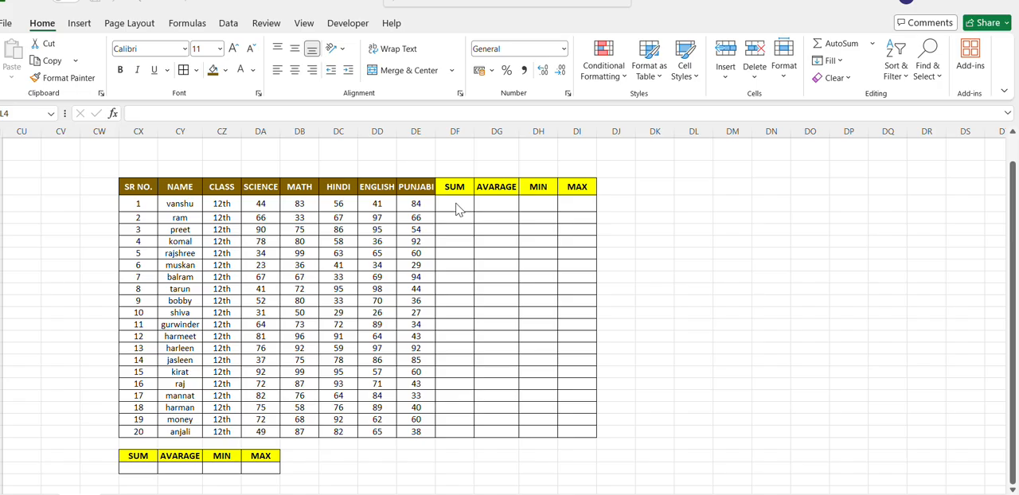
# - Total the first student's five subject marks in DF6 with =SUM(DA6:DE6) and fill the formula down to the last student
pyautogui.click(455, 203)
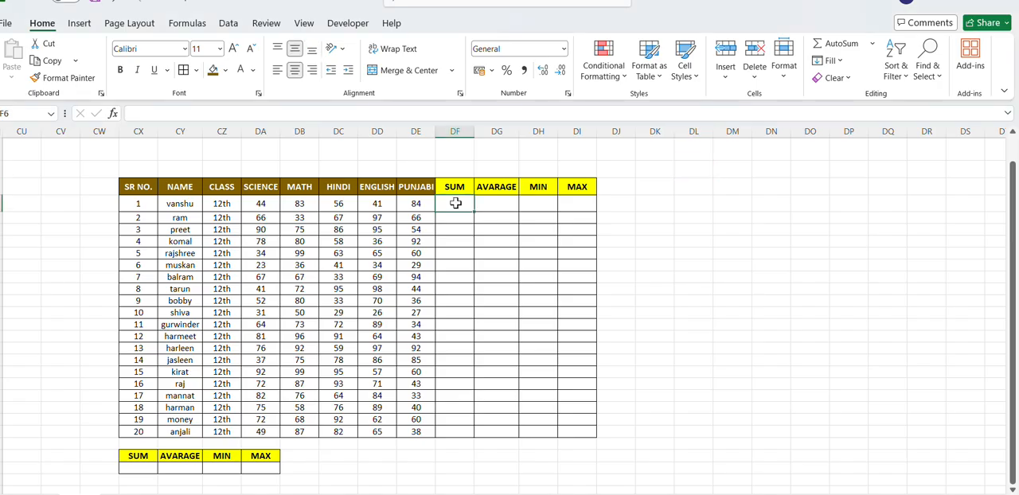
pyautogui.write('=')
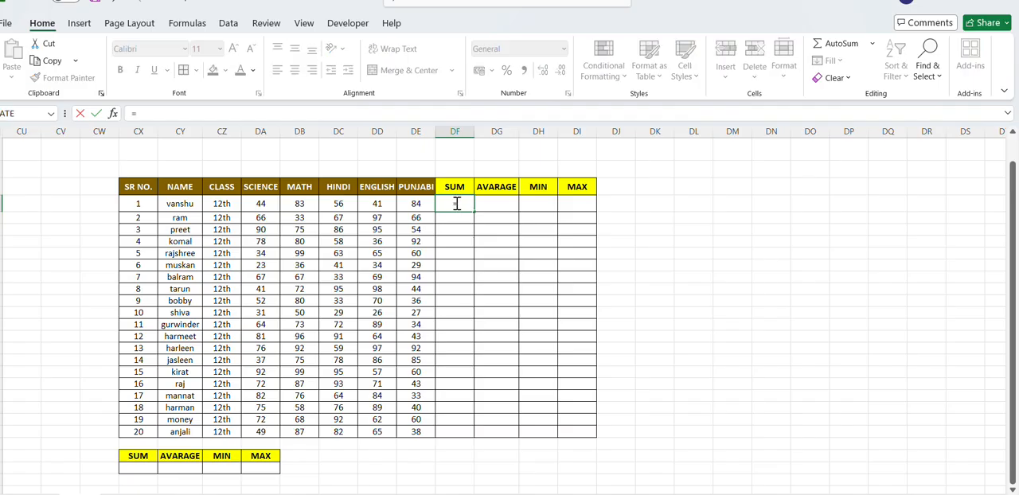
pyautogui.write('SUM')
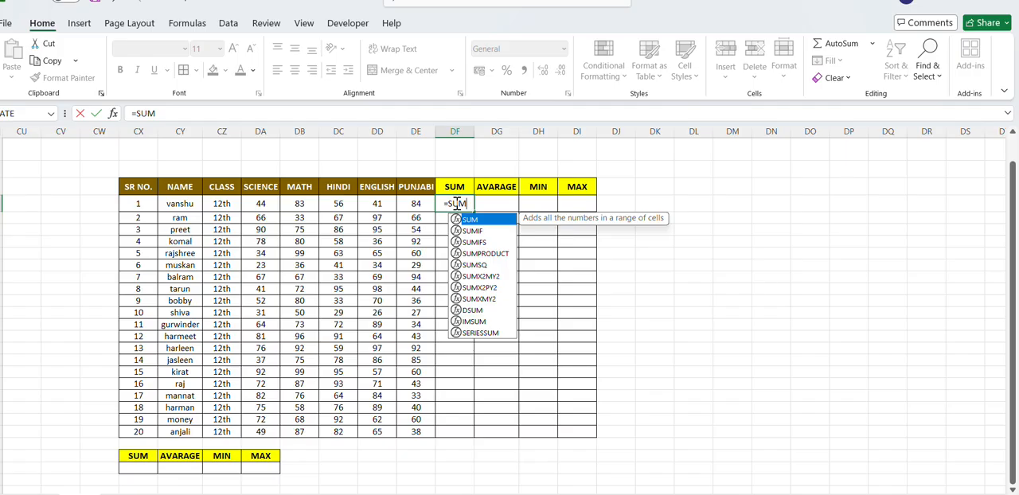
pyautogui.write('(')
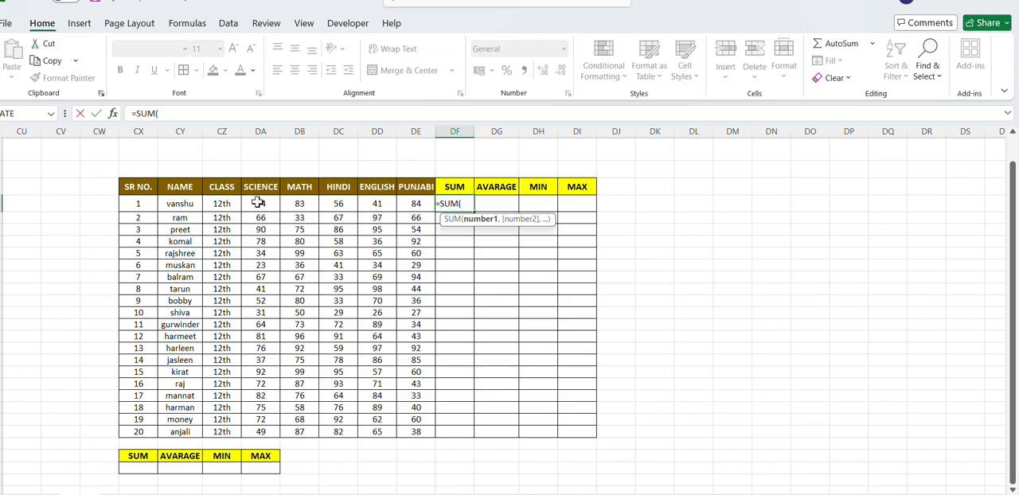
pyautogui.moveTo(258, 203); pyautogui.dragTo(407, 204)
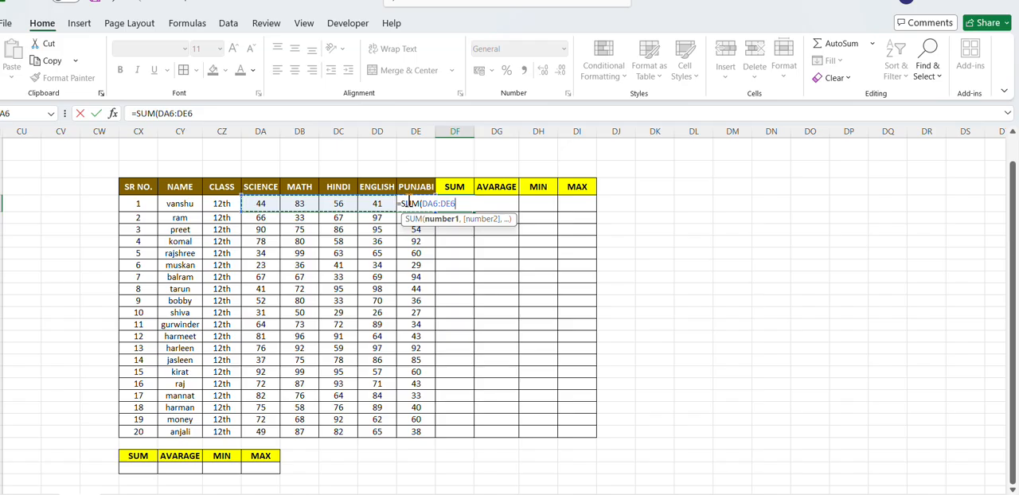
pyautogui.write(')')
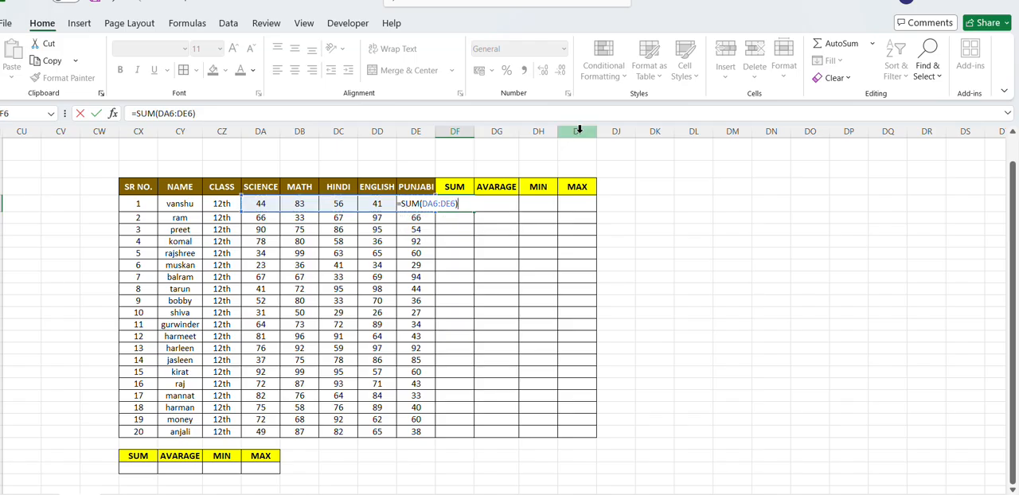
pyautogui.press('Return')
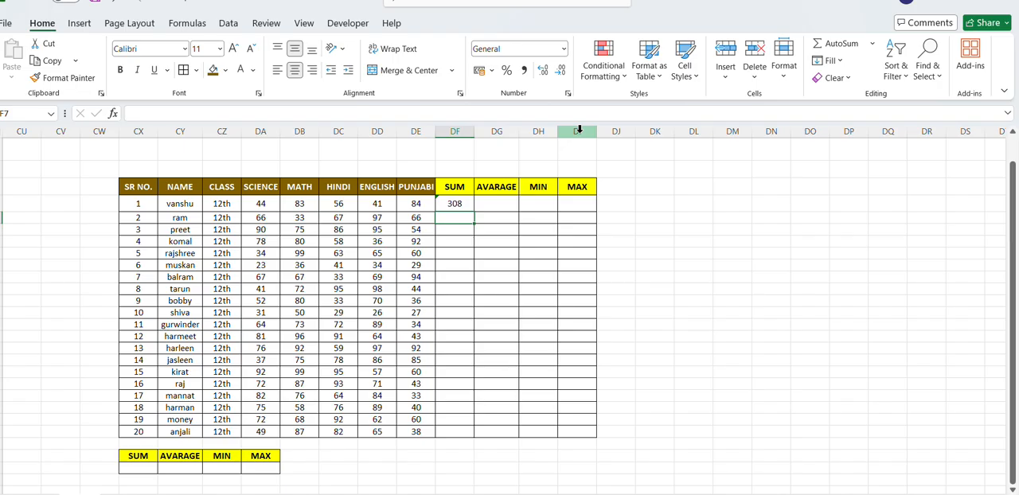
pyautogui.click(455, 203)
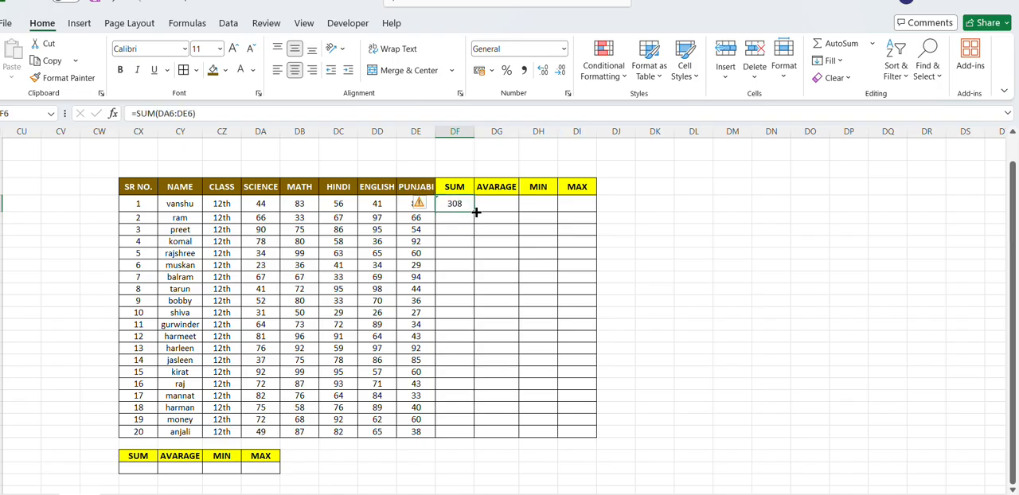
pyautogui.doubleClick(475, 212)
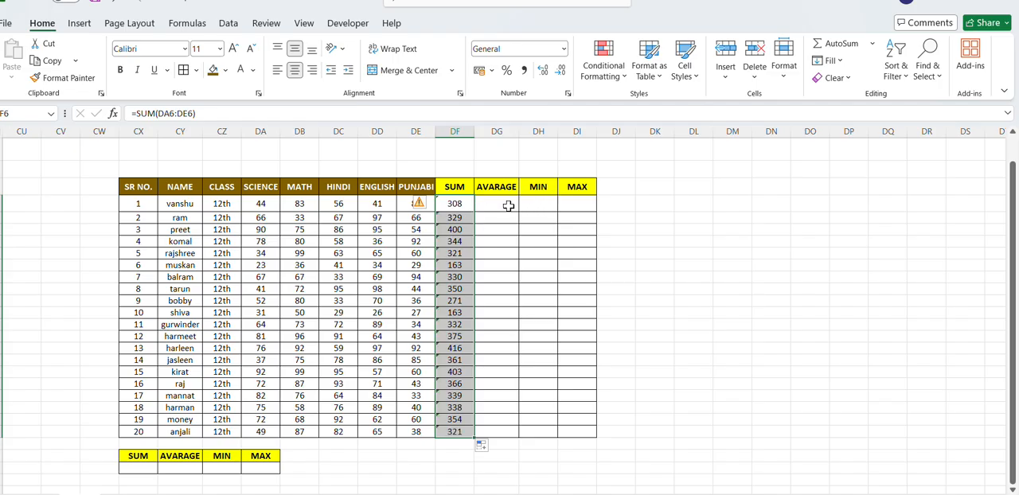
# - Clear the first student's total from DF6 in the SUM column
pyautogui.click(508, 206)
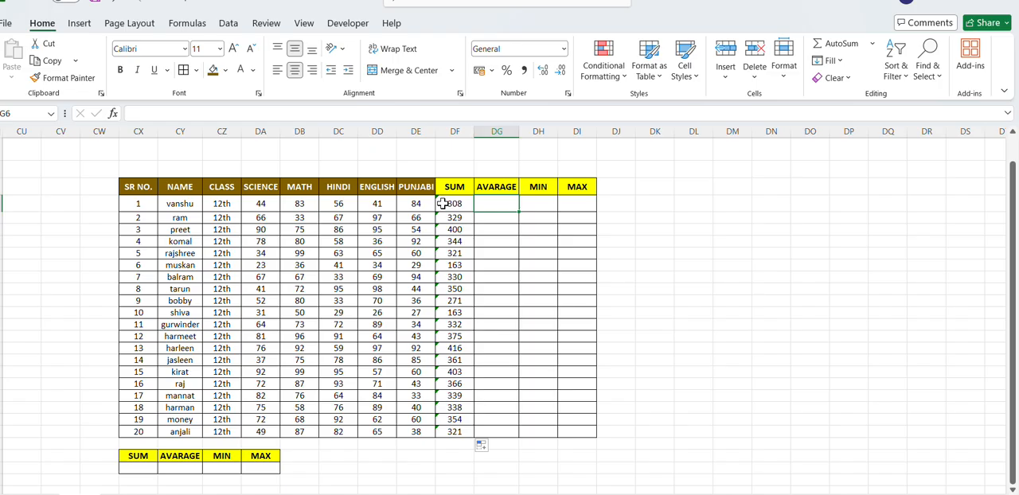
pyautogui.click(442, 204)
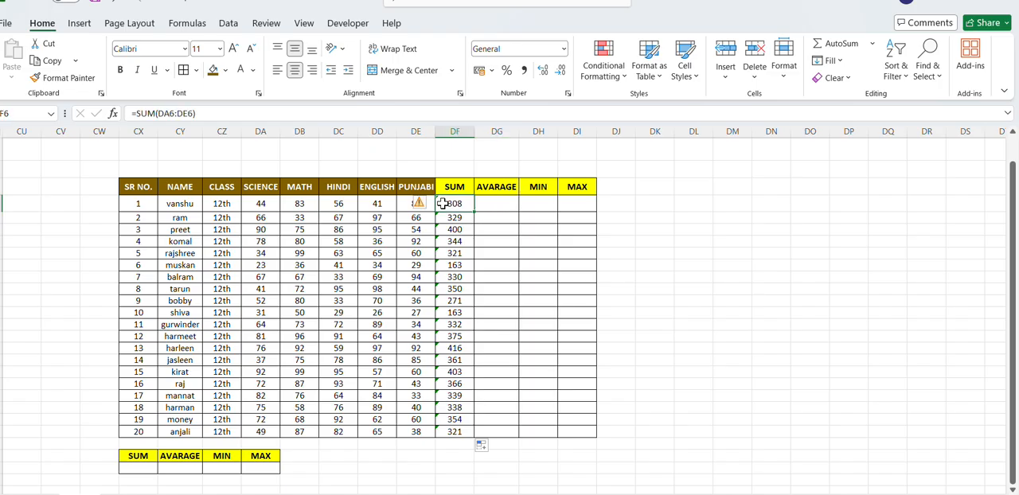
pyautogui.press('Delete')
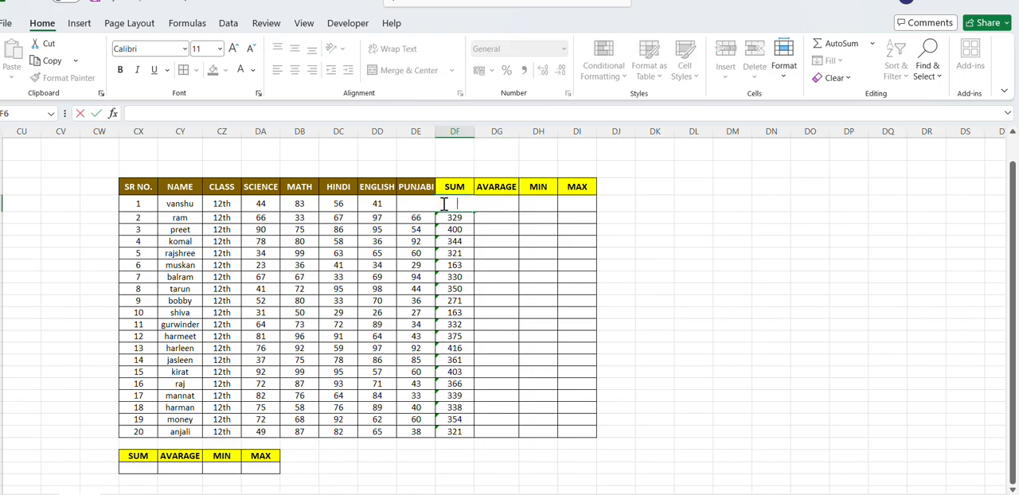
pyautogui.click(546, 216)
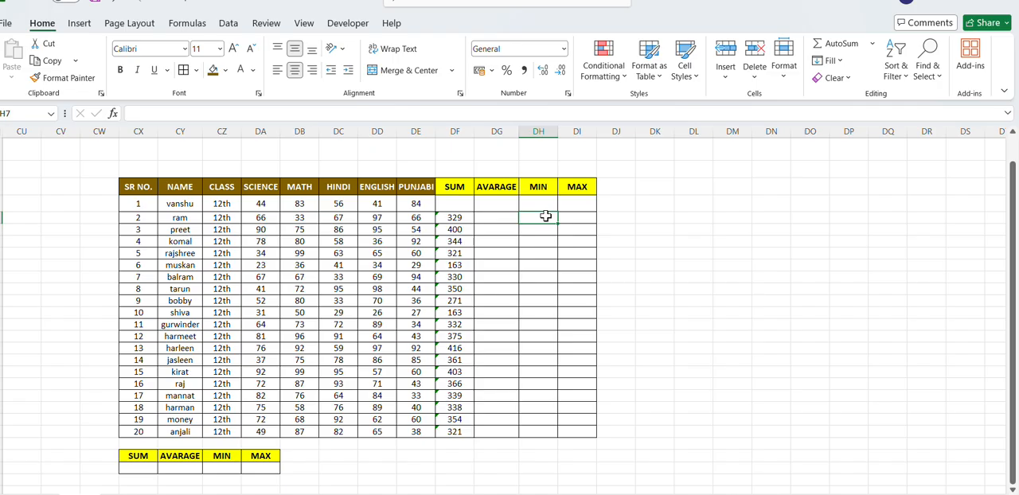
# - Recalculate the first student's total in DF6 with the AutoSum Sum function, using the marks range DA6:DE6
pyautogui.click(446, 203)
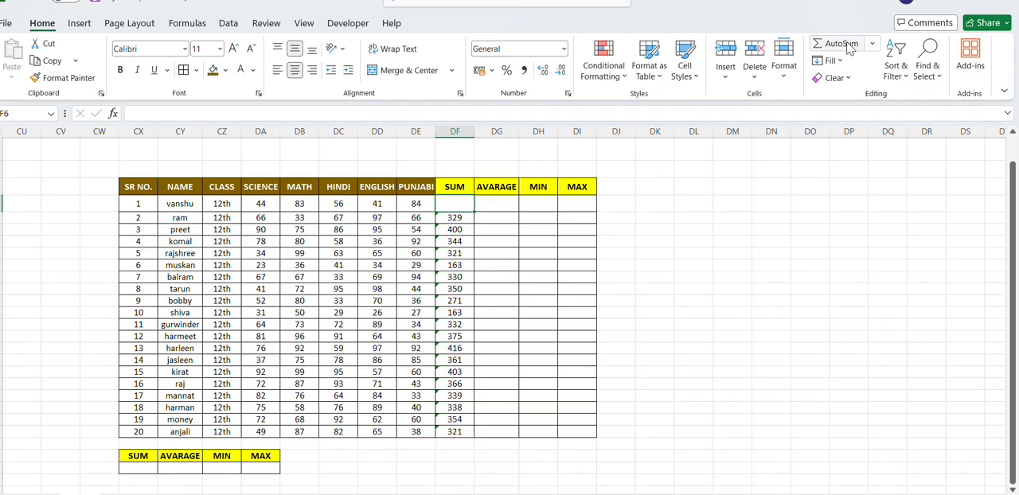
pyautogui.click(874, 45)
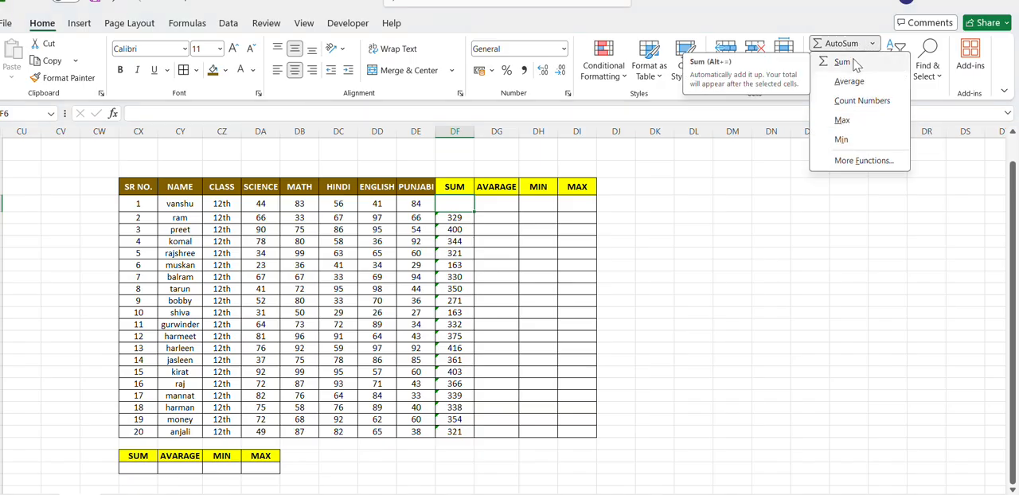
pyautogui.click(844, 62)
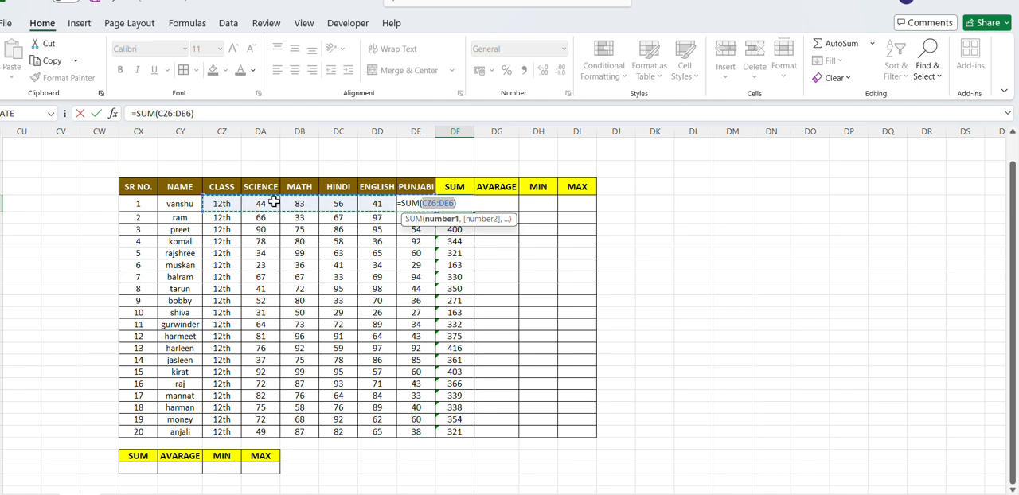
pyautogui.moveTo(261, 204); pyautogui.dragTo(410, 205)
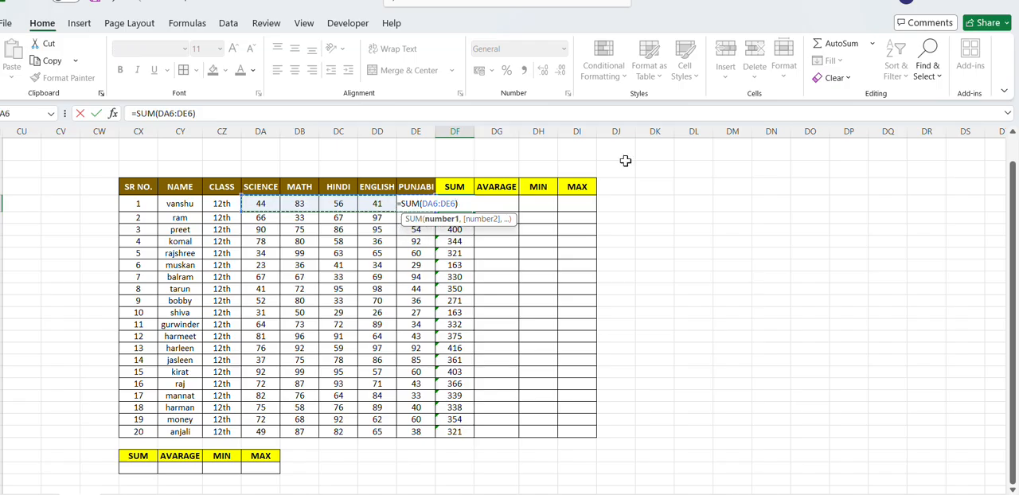
pyautogui.press('Return')
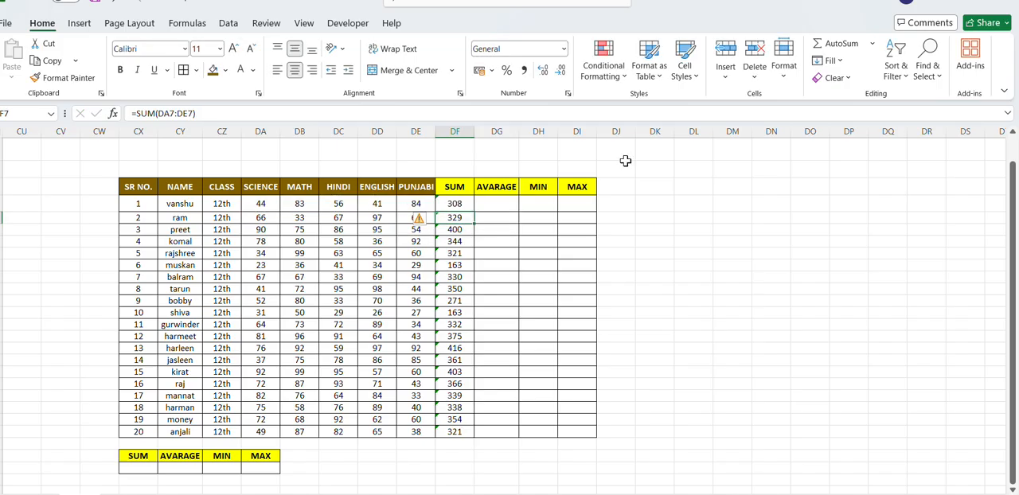
pyautogui.click(455, 204)
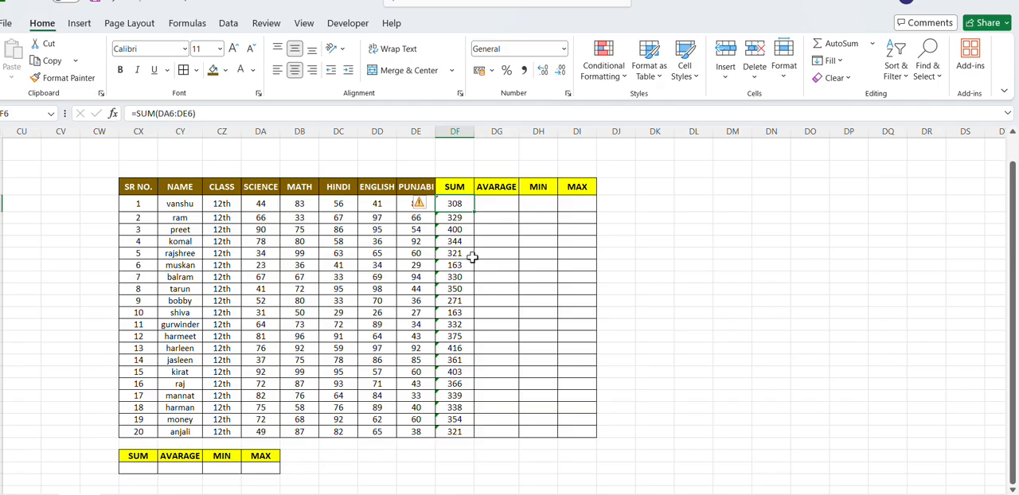
pyautogui.click(424, 4)
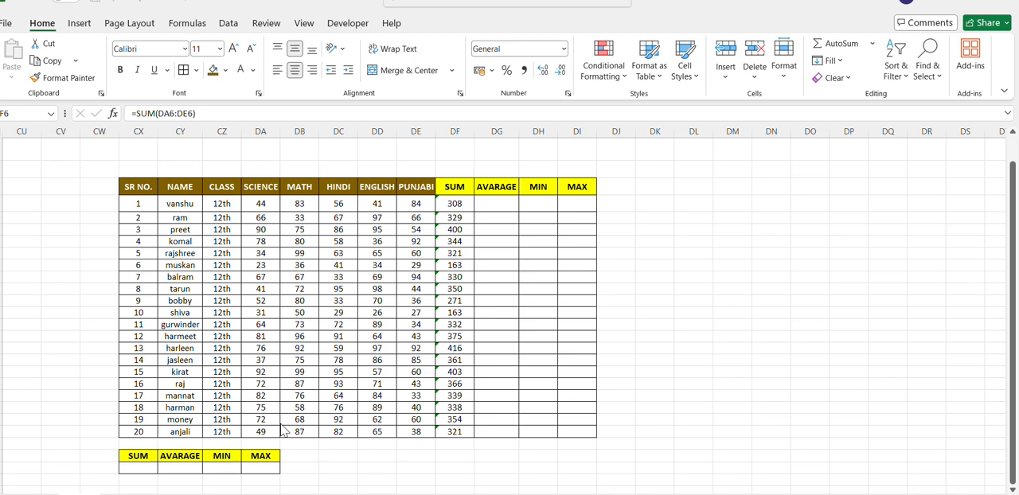
# - Add up seven individual student totals in CX28 of the small summary table with =SUM(DF6,DF8,DF12,DF15,DF18,DF21,DF25)
pyautogui.click(151, 467)
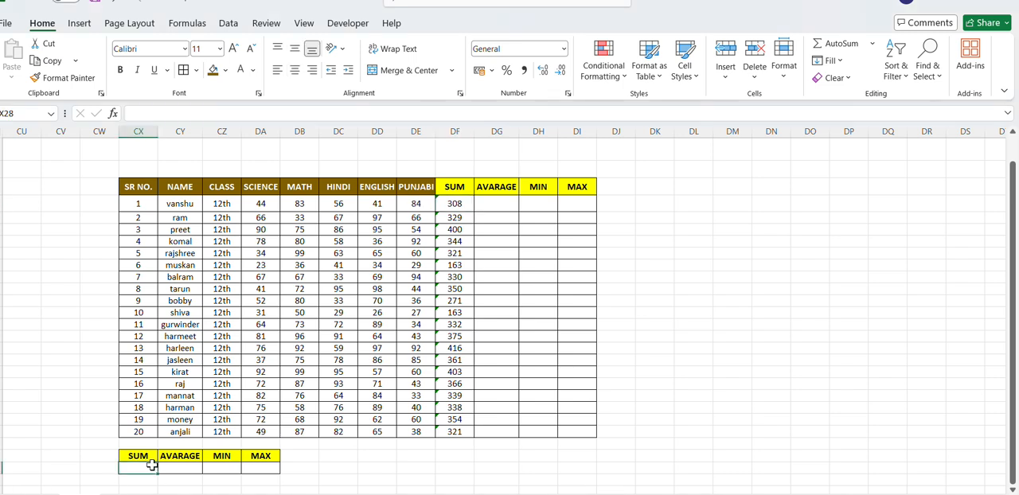
pyautogui.write('=')
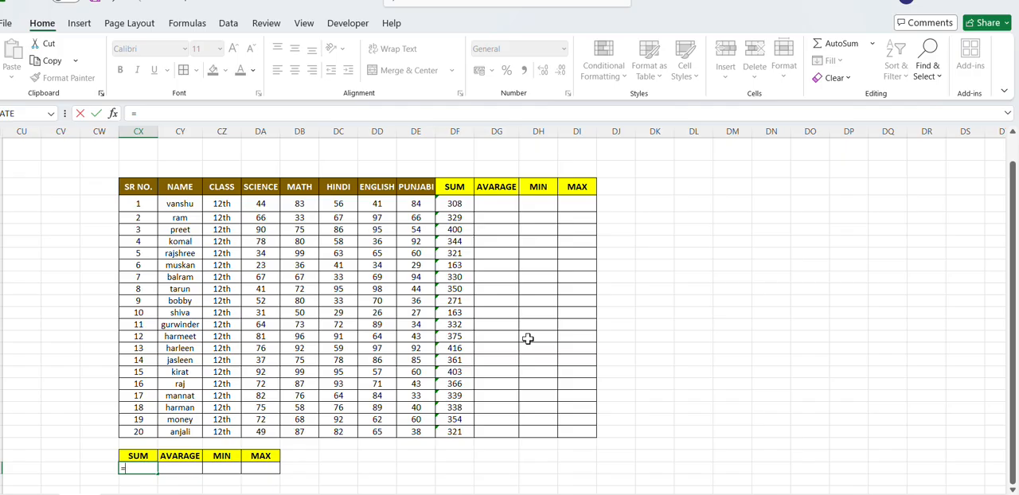
pyautogui.write('SU')
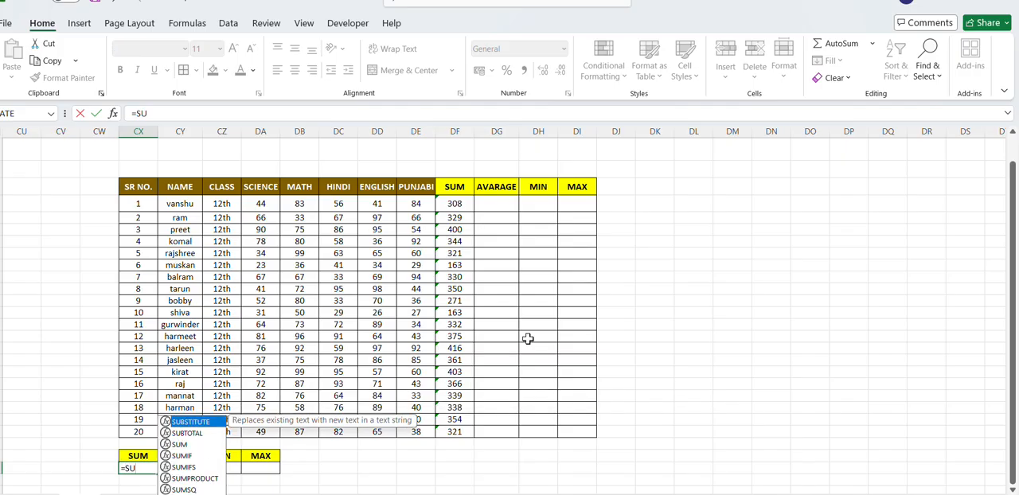
pyautogui.write('M(')
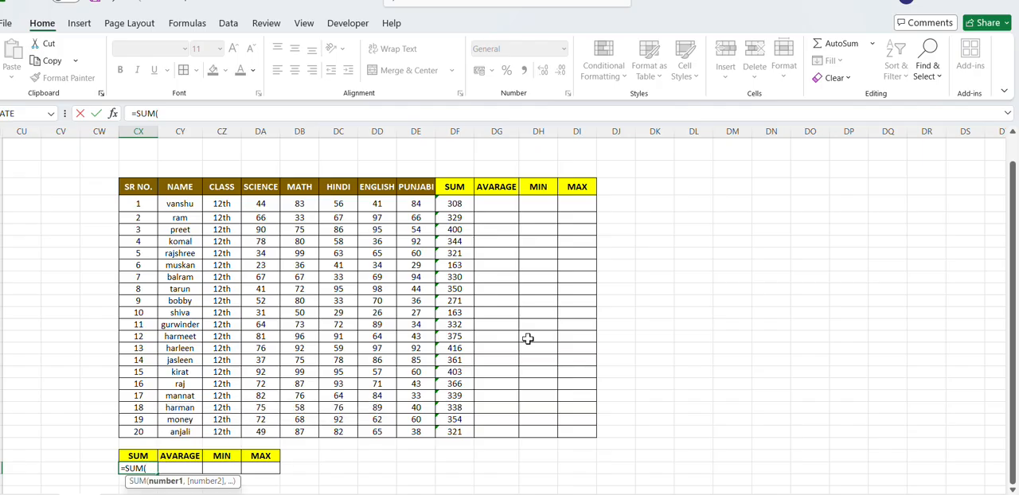
pyautogui.click(460, 203)
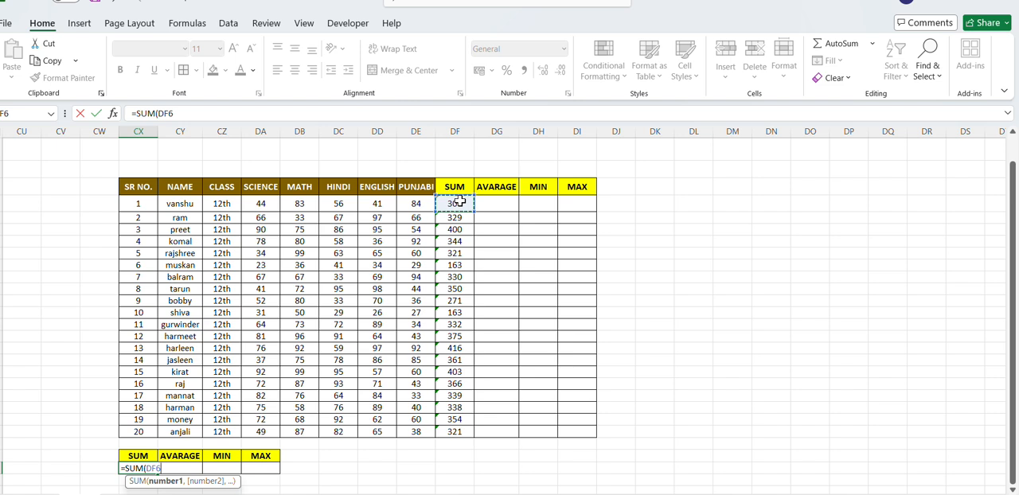
pyautogui.write(',')
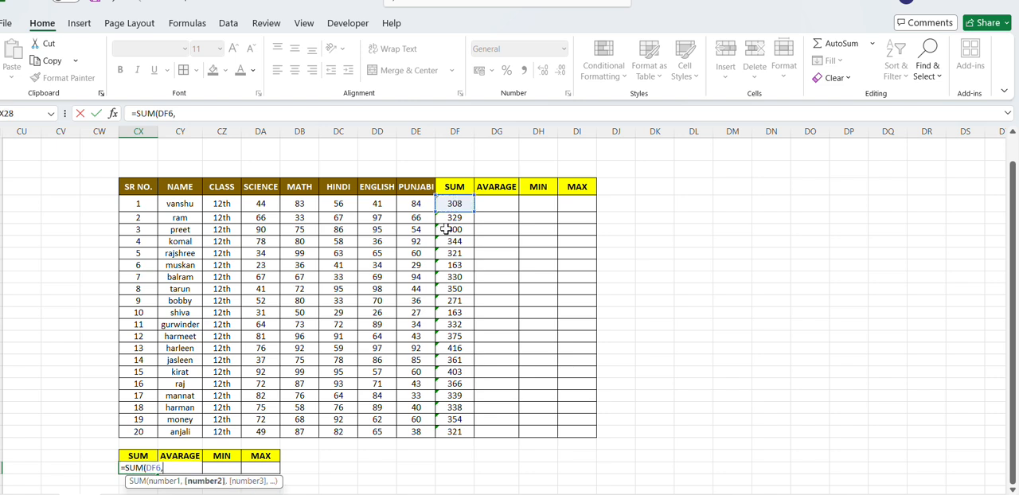
pyautogui.click(452, 231)
pyautogui.write(',')
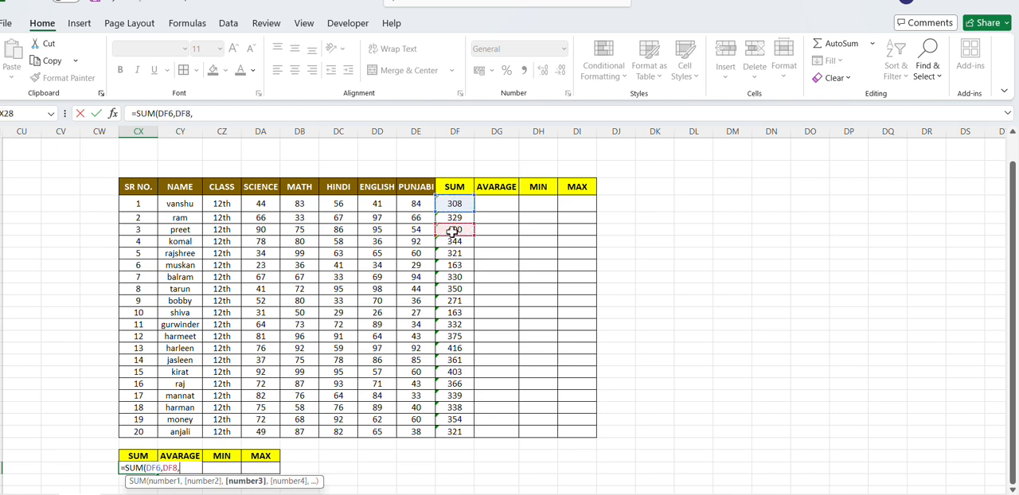
pyautogui.click(451, 275)
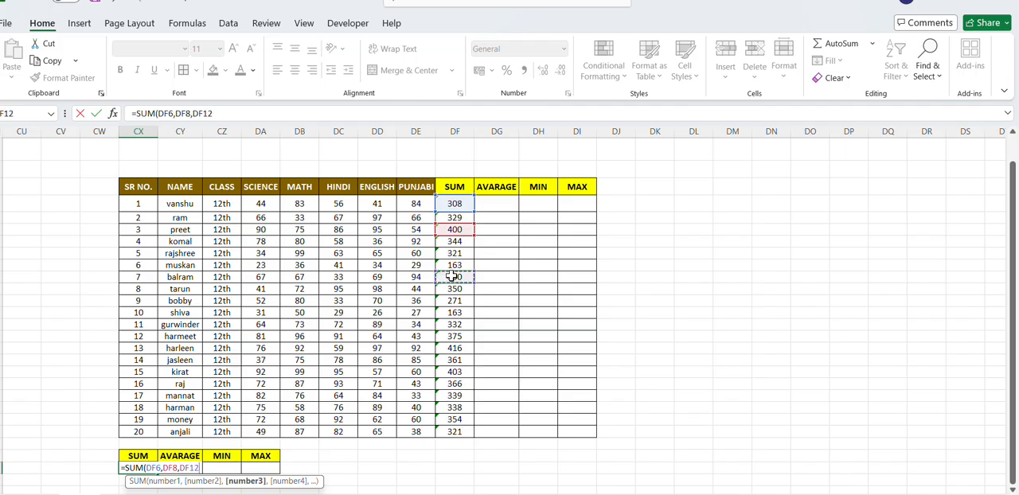
pyautogui.write(',')
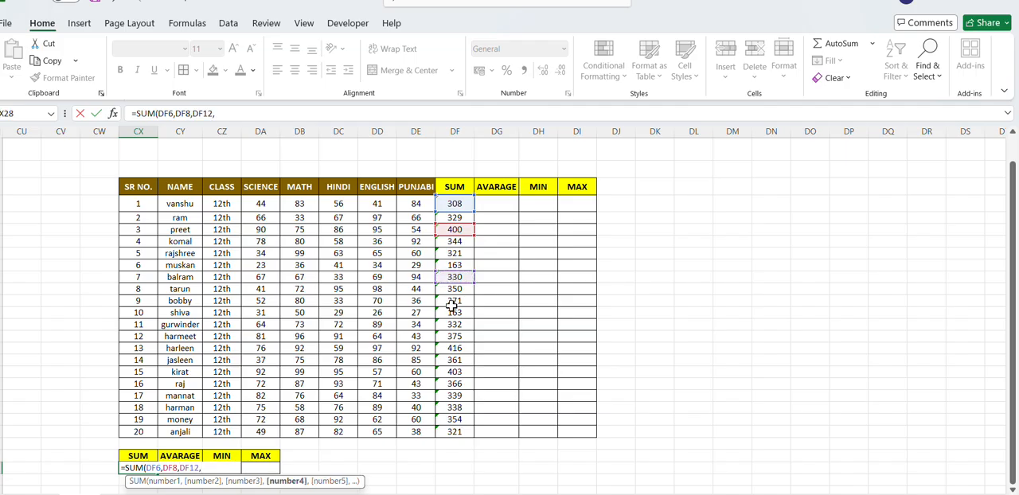
pyautogui.click(452, 315)
pyautogui.write(',')
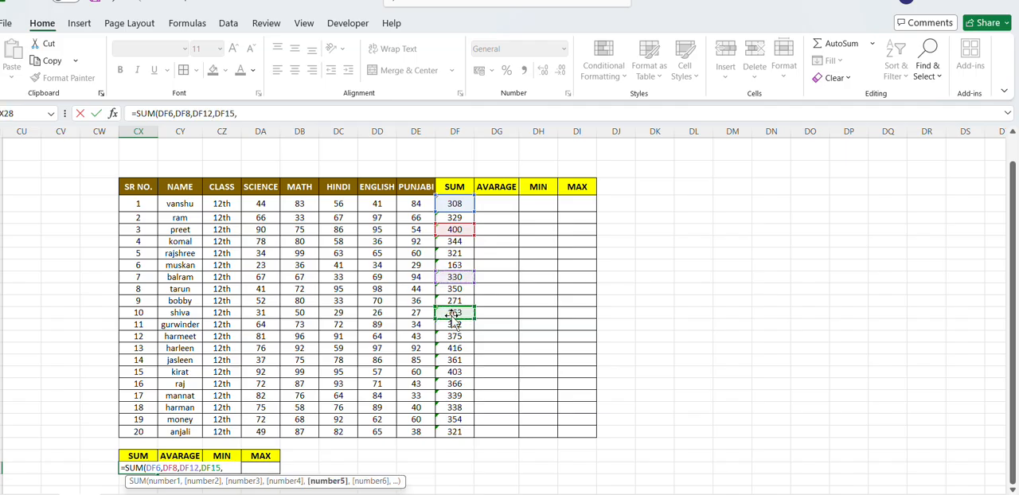
pyautogui.click(451, 349)
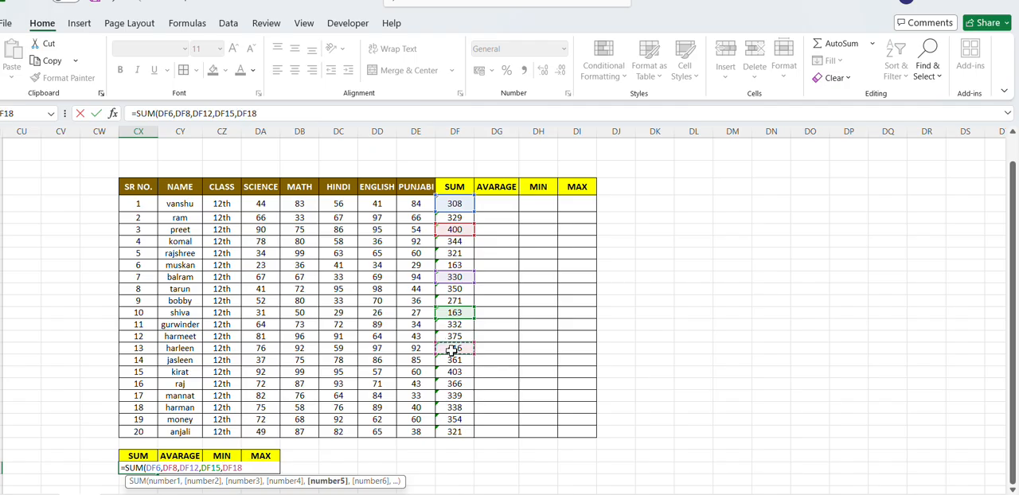
pyautogui.write(',')
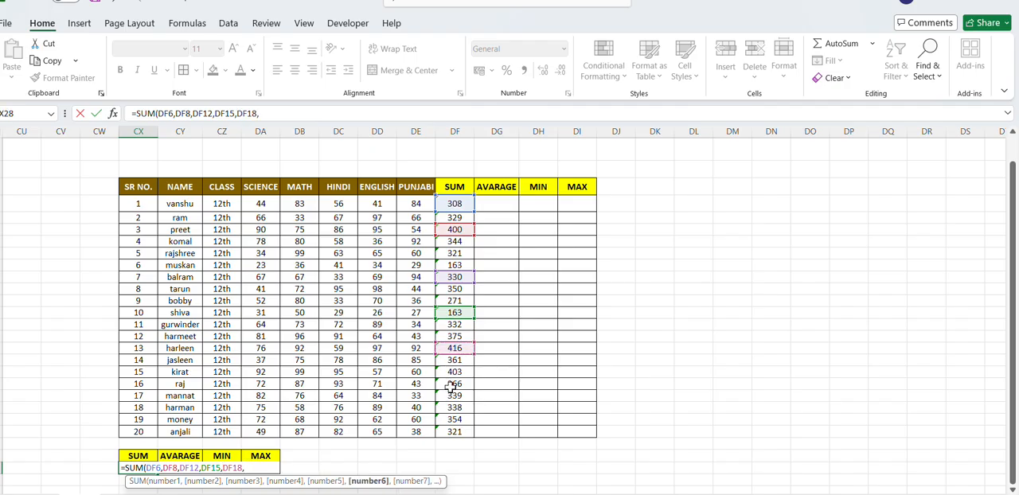
pyautogui.click(452, 385)
pyautogui.write(',')
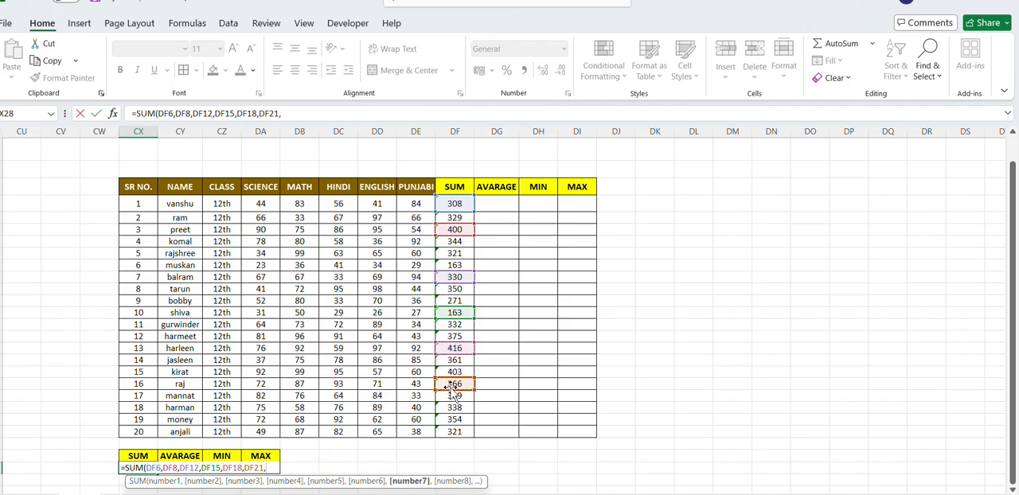
pyautogui.click(450, 431)
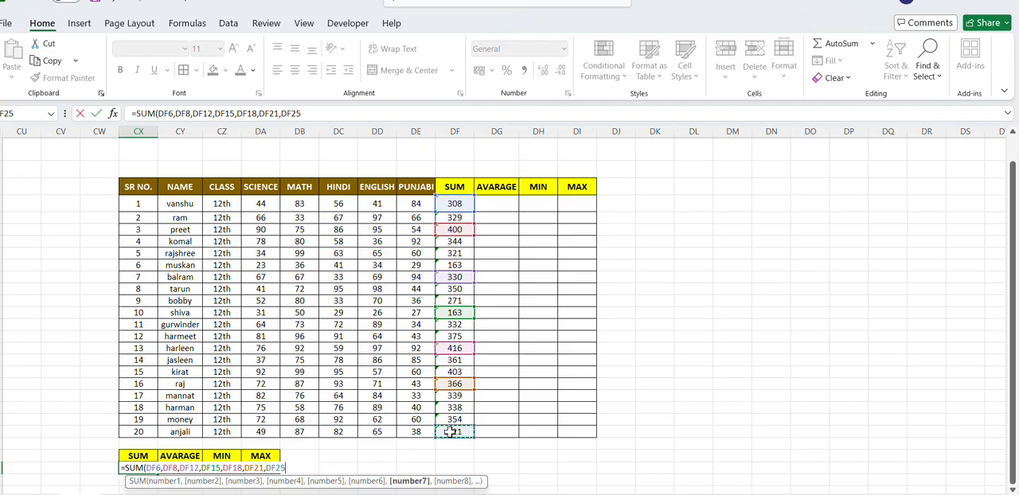
pyautogui.write(')')
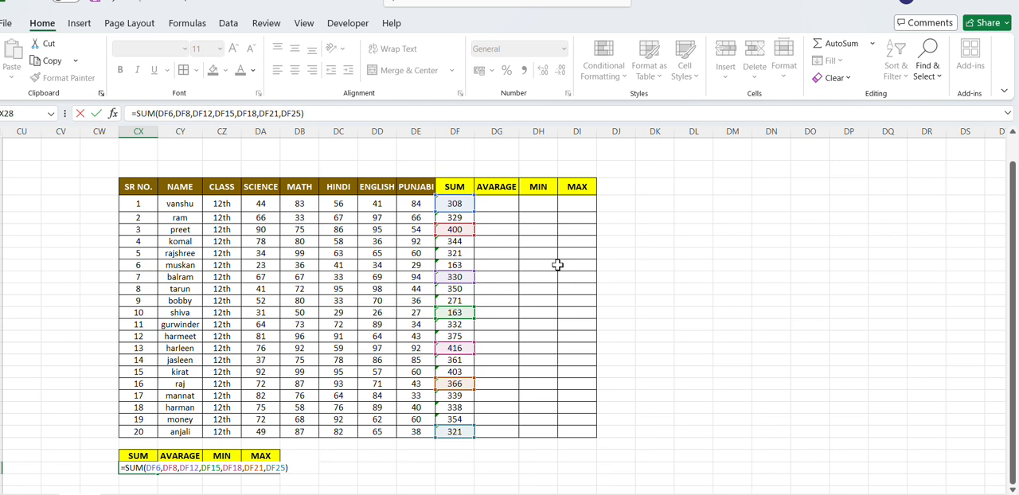
pyautogui.press('Return')
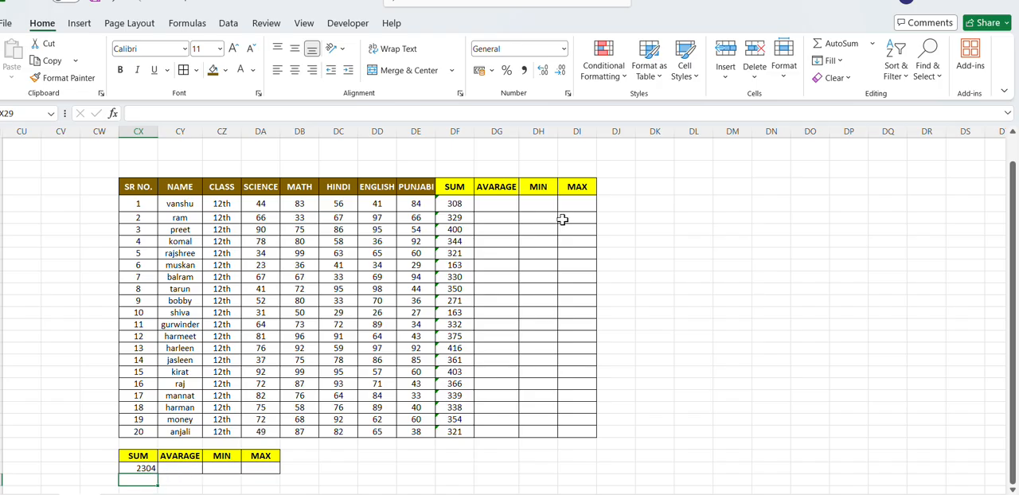
# - Average the first student's five subject marks in DG6 with =AVERAGE(DA6:DE6) and fill the formula down to the last student
pyautogui.click(486, 204)
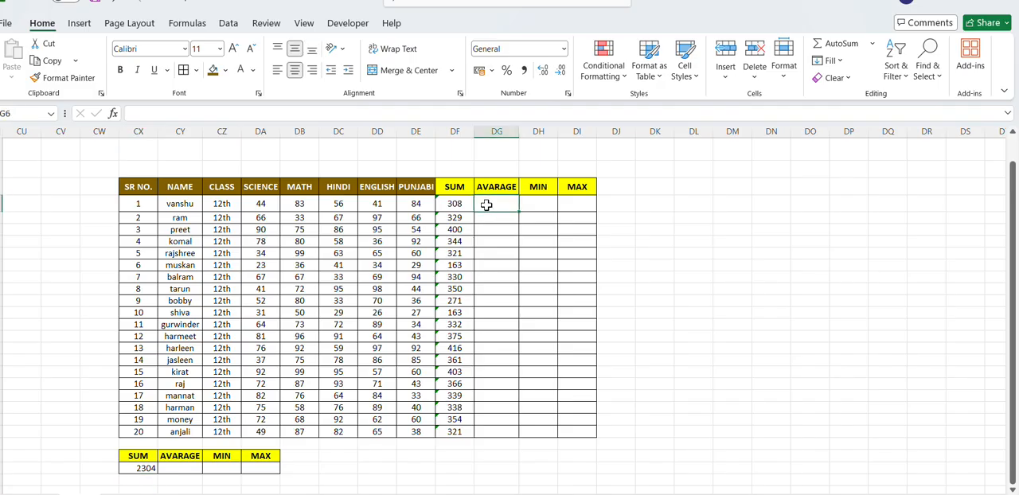
pyautogui.write('=')
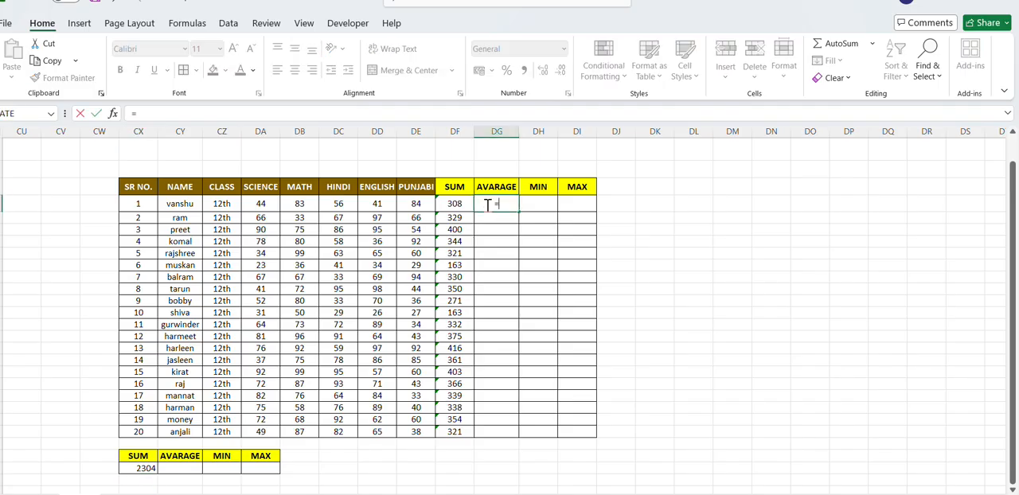
pyautogui.write('AV')
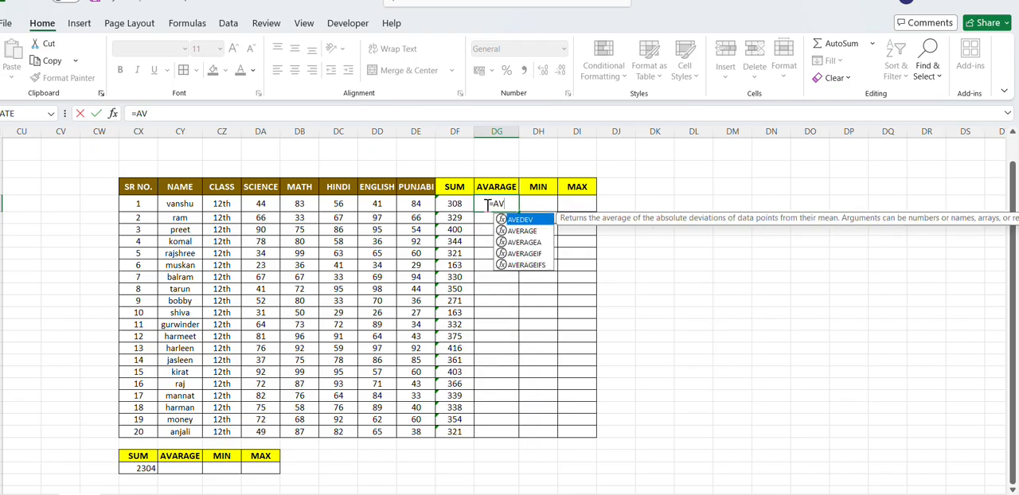
pyautogui.press('Down')
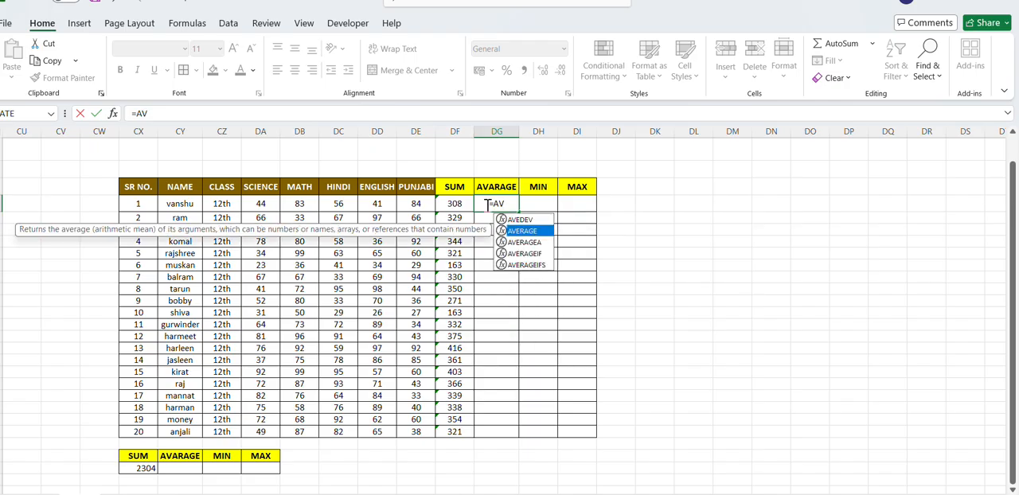
pyautogui.press('Tab')
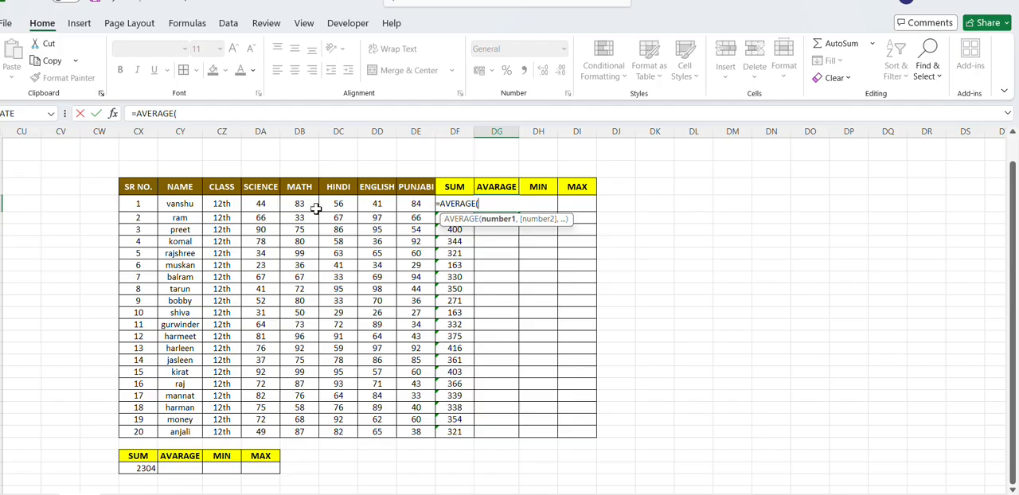
pyautogui.moveTo(268, 204); pyautogui.dragTo(415, 204)
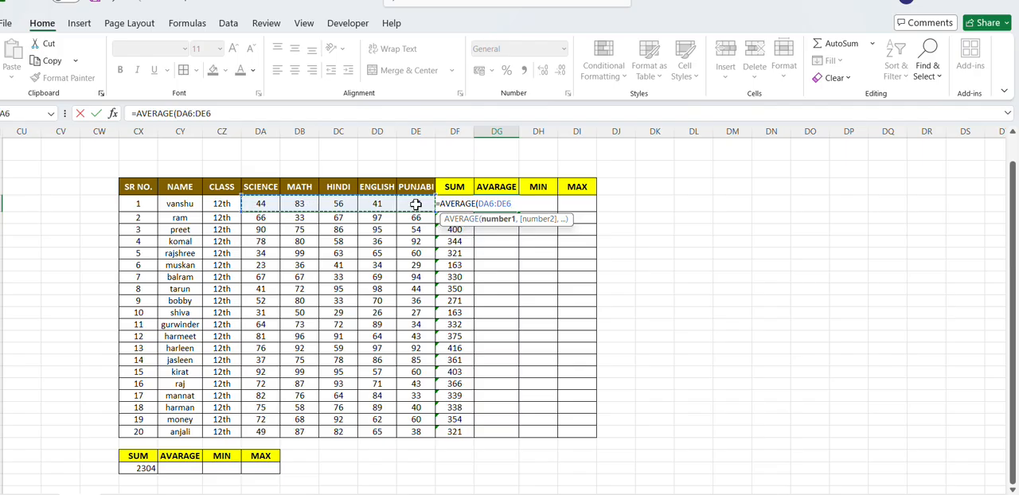
pyautogui.write(')')
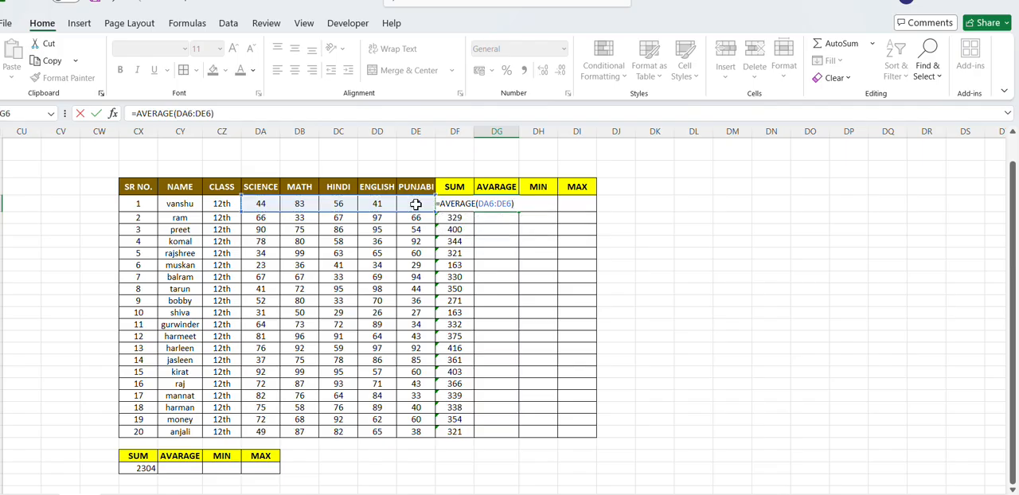
pyautogui.press('Return')
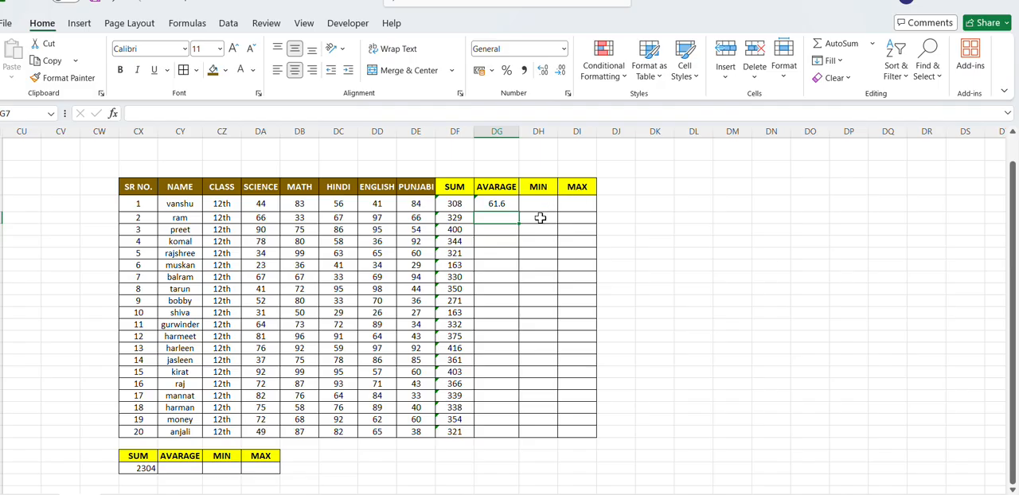
pyautogui.click(509, 204)
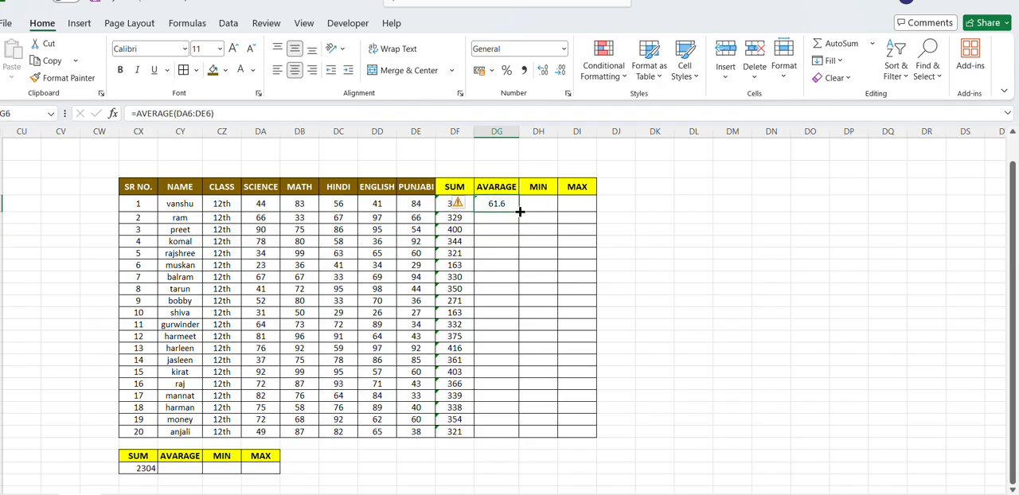
pyautogui.doubleClick(519, 210)
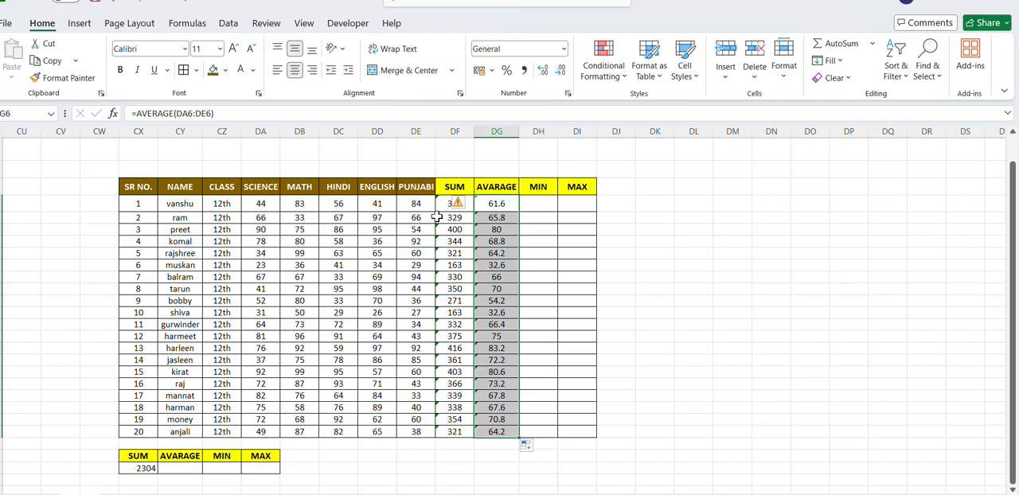
# - Clear the first student's average from DG6 and recalculate it with the AutoSum Average function, using the marks range DA6:DE6
pyautogui.click(508, 204)
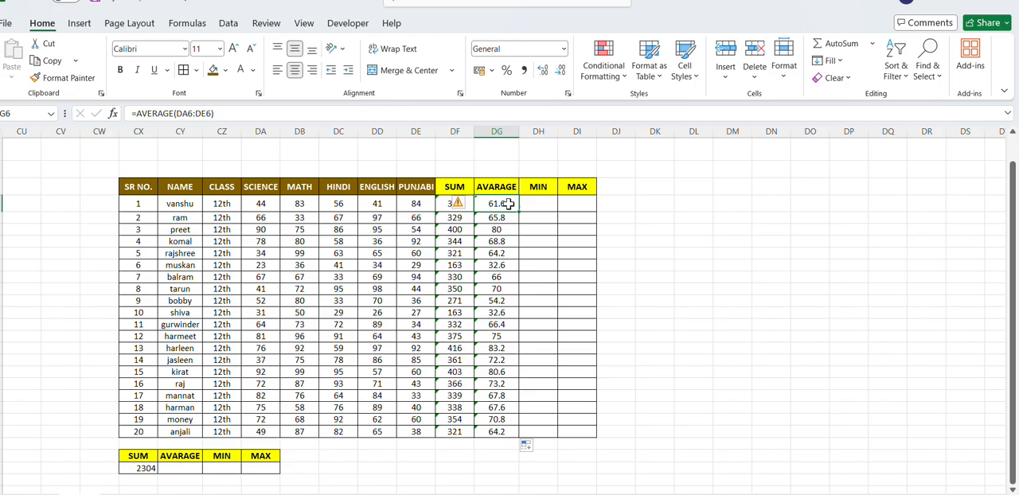
pyautogui.press('BackSpace')
pyautogui.click(593, 302)
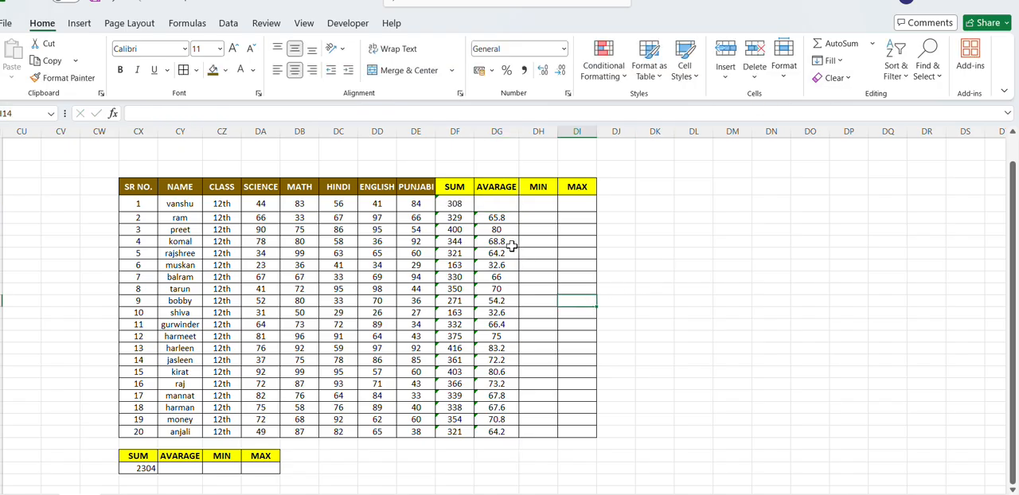
pyautogui.click(498, 202)
pyautogui.click(873, 44)
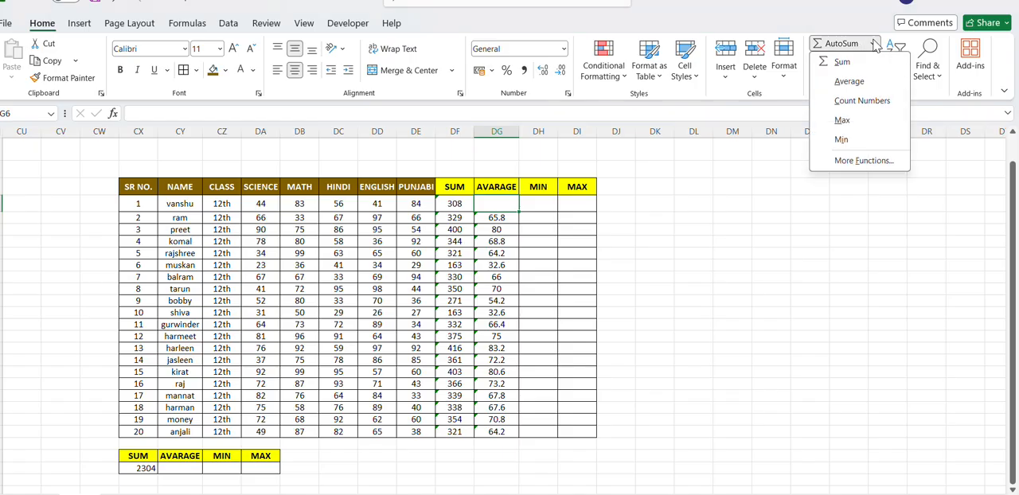
pyautogui.click(848, 81)
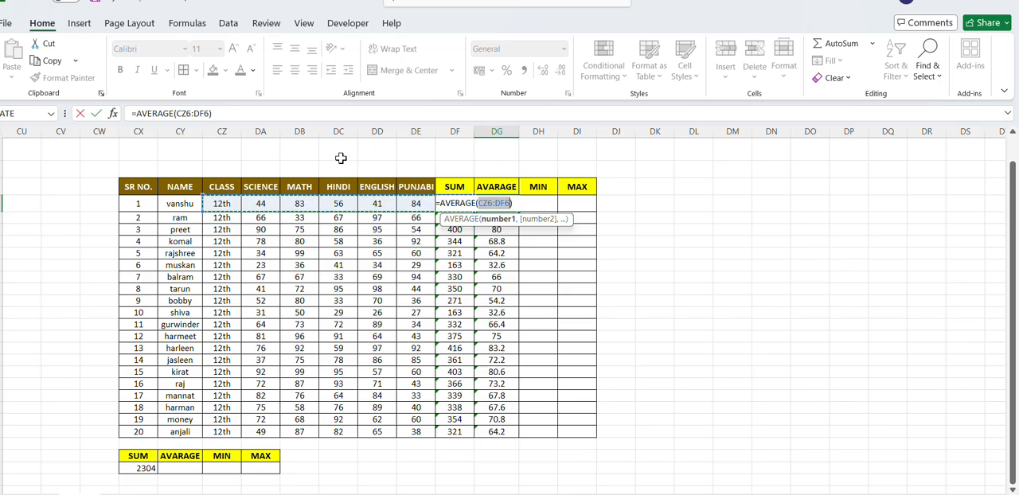
pyautogui.click(263, 204)
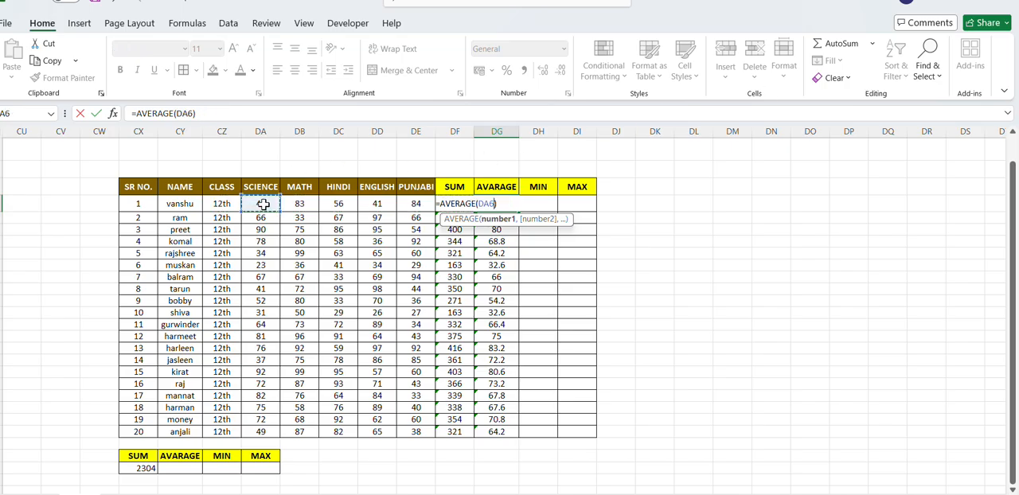
pyautogui.moveTo(263, 205); pyautogui.dragTo(407, 205)
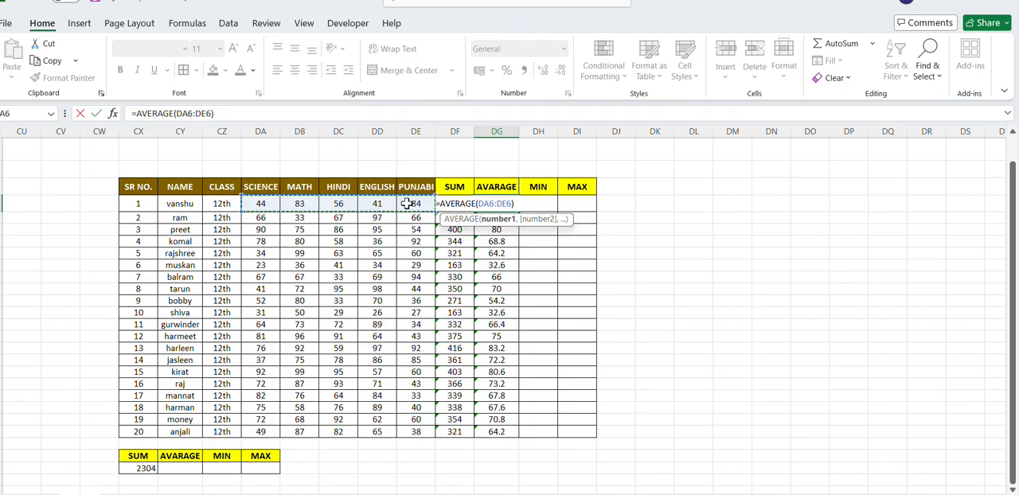
pyautogui.press('Return')
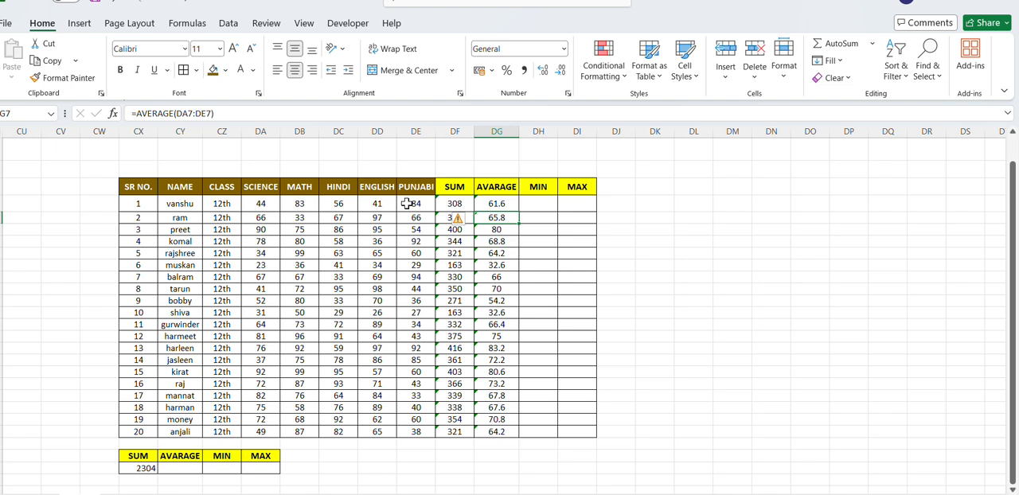
pyautogui.click(551, 191)
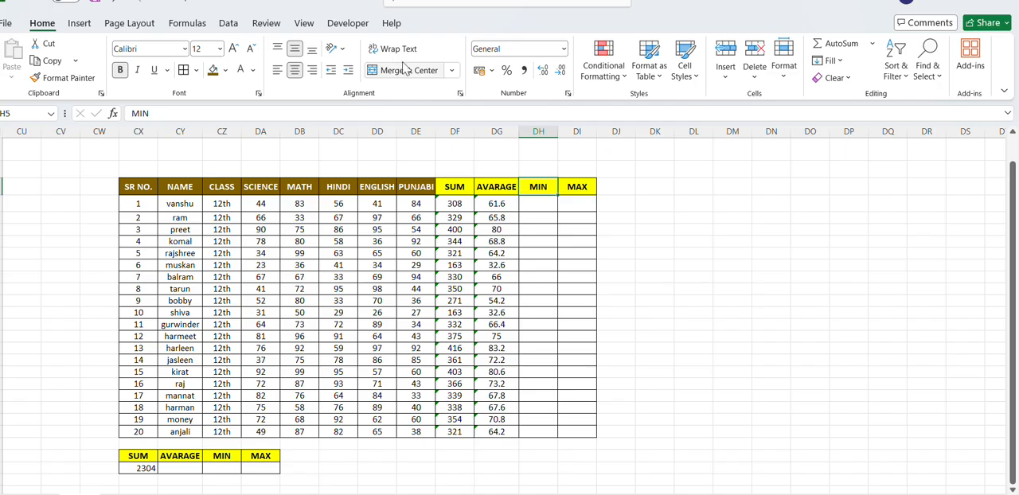
pyautogui.click(437, 7)
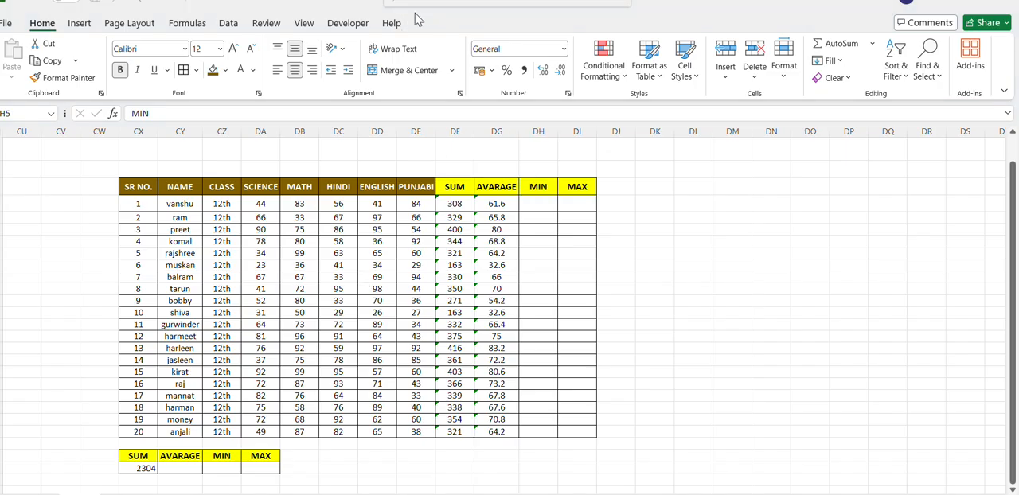
# - Average eight individual student totals in CY28 of the small summary table with =AVERAGE(DF6,DF8,DF10,DF13,DF17,DF19,DF22,DF25)
pyautogui.press('Escape')
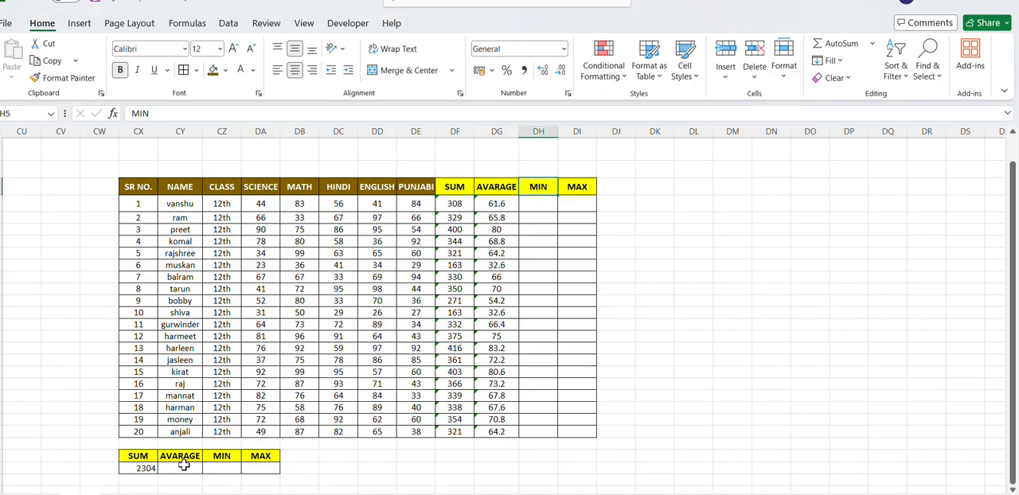
pyautogui.click(184, 466)
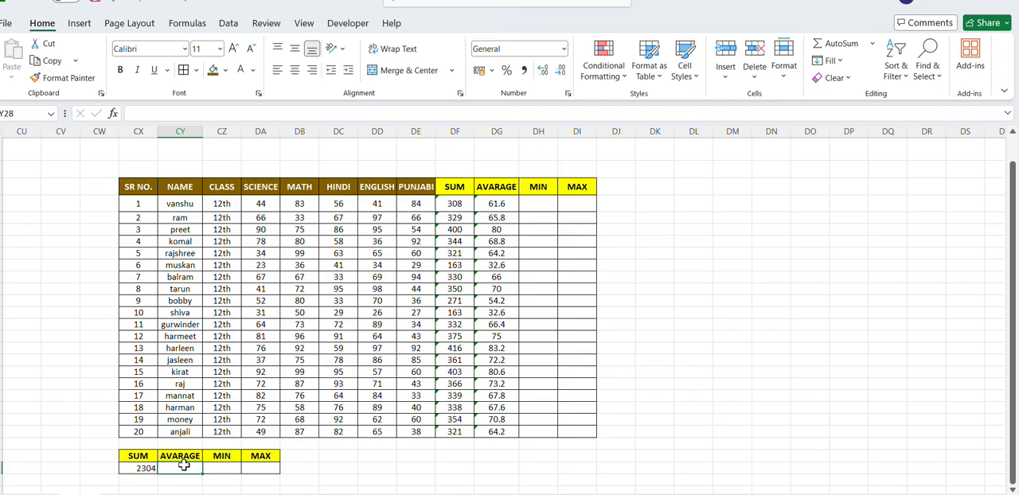
pyautogui.write('=SU')
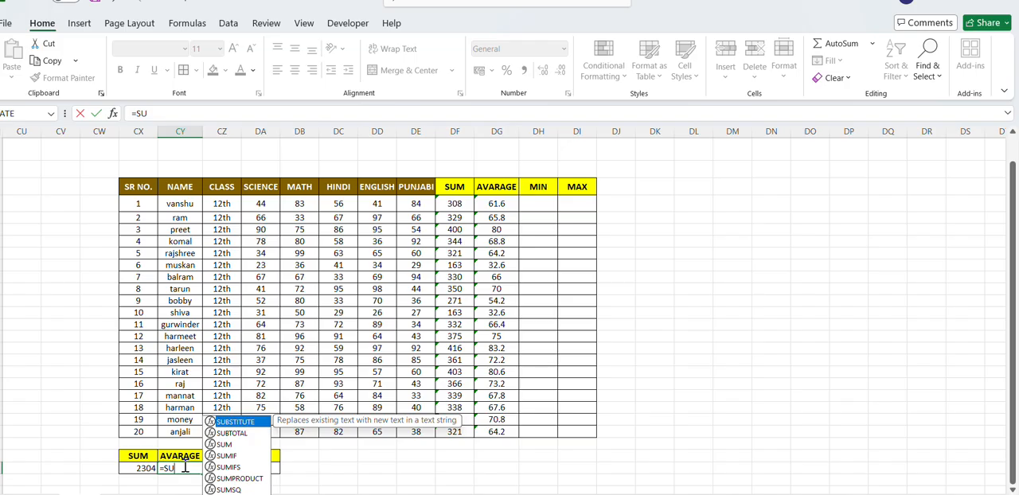
pyautogui.press('BackSpace')
pyautogui.press('BackSpace')
pyautogui.write('AVAR')
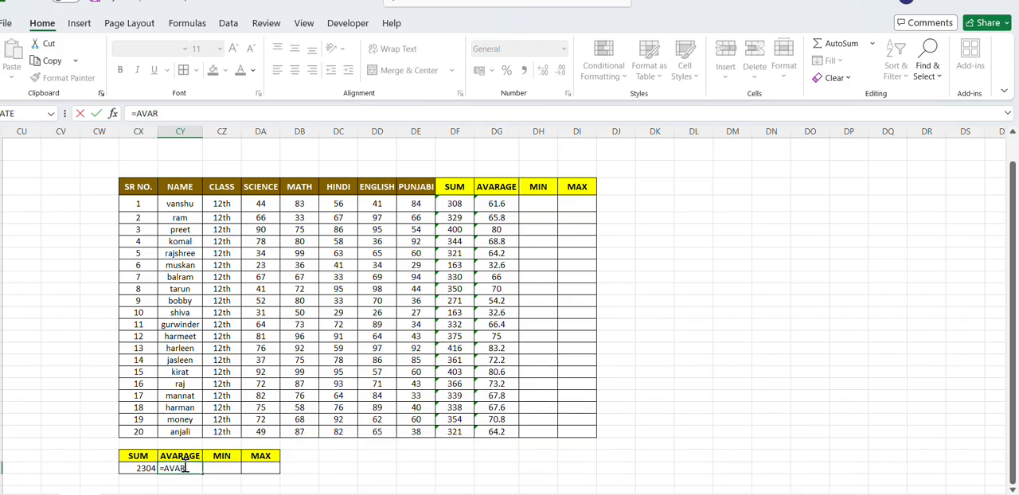
pyautogui.press('BackSpace')
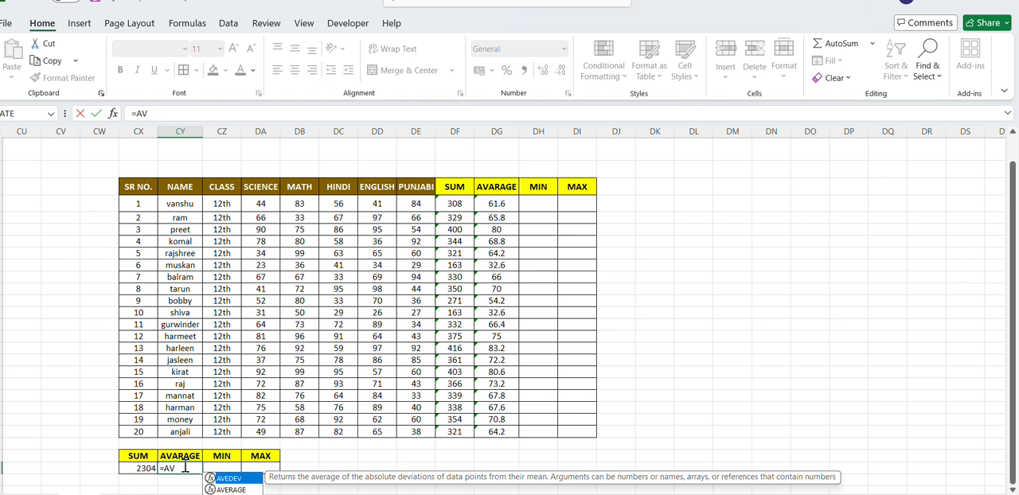
pyautogui.press('Down')
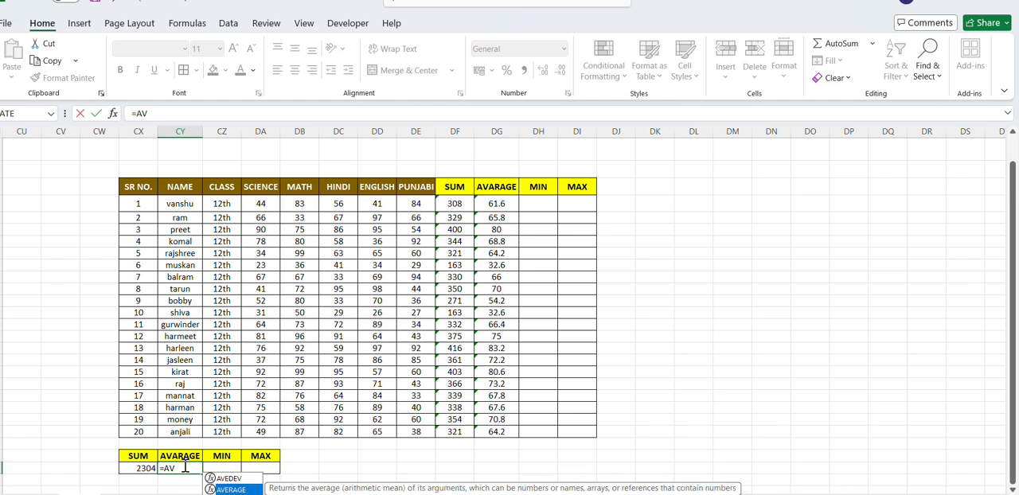
pyautogui.press('Tab')
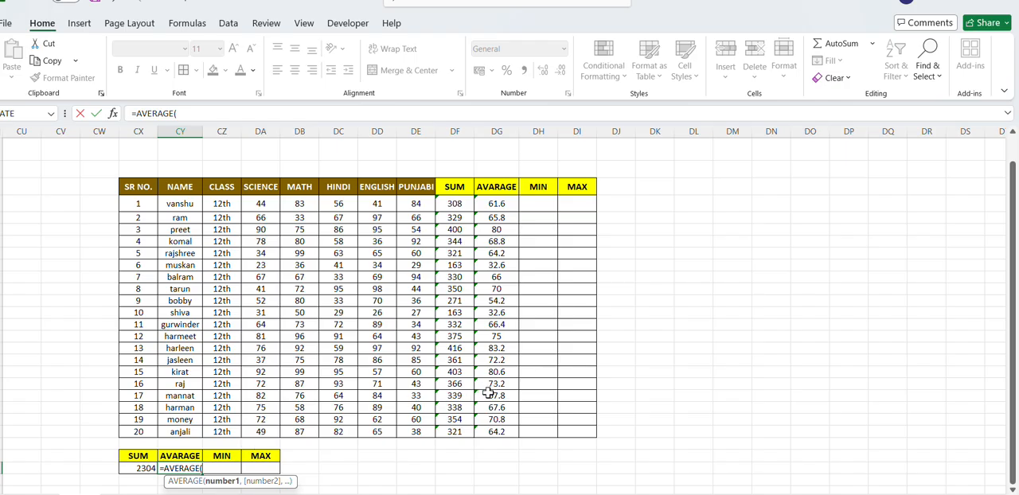
pyautogui.click(468, 204)
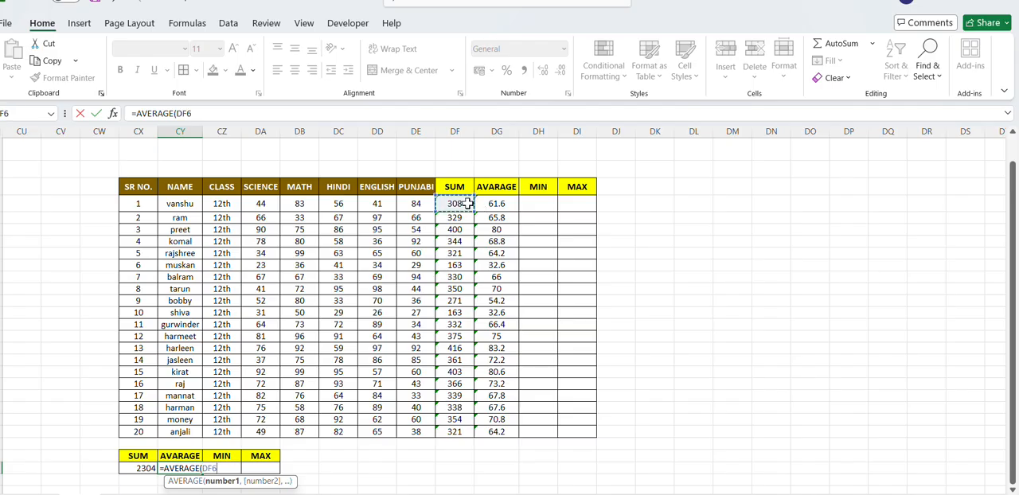
pyautogui.write(',')
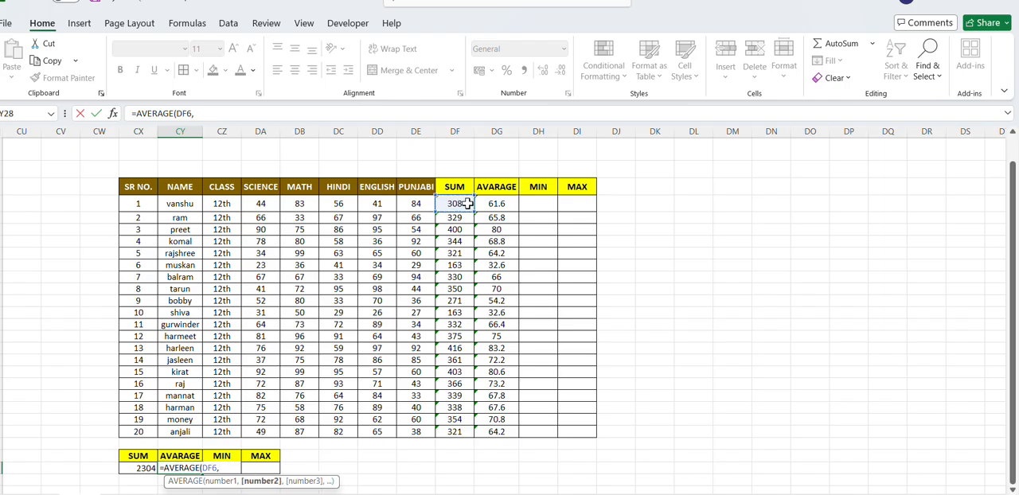
pyautogui.click(465, 228)
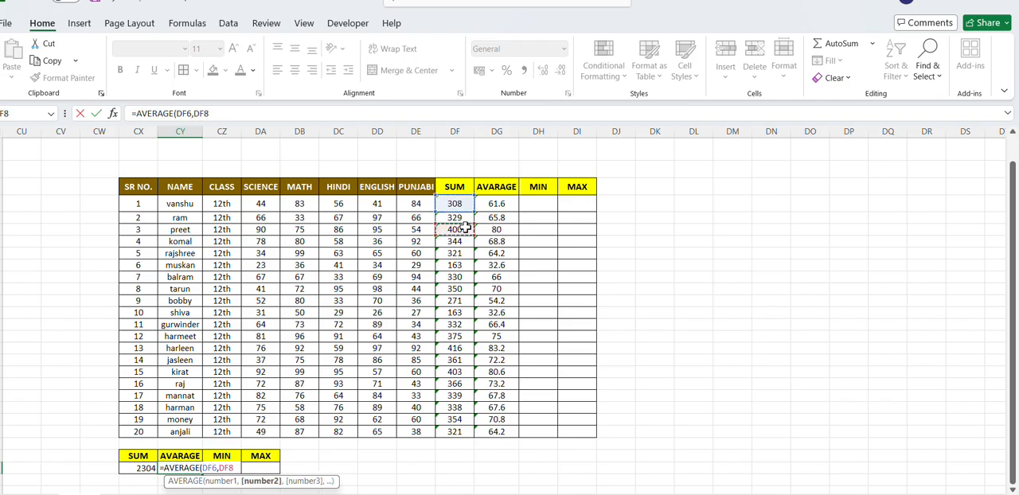
pyautogui.write(',')
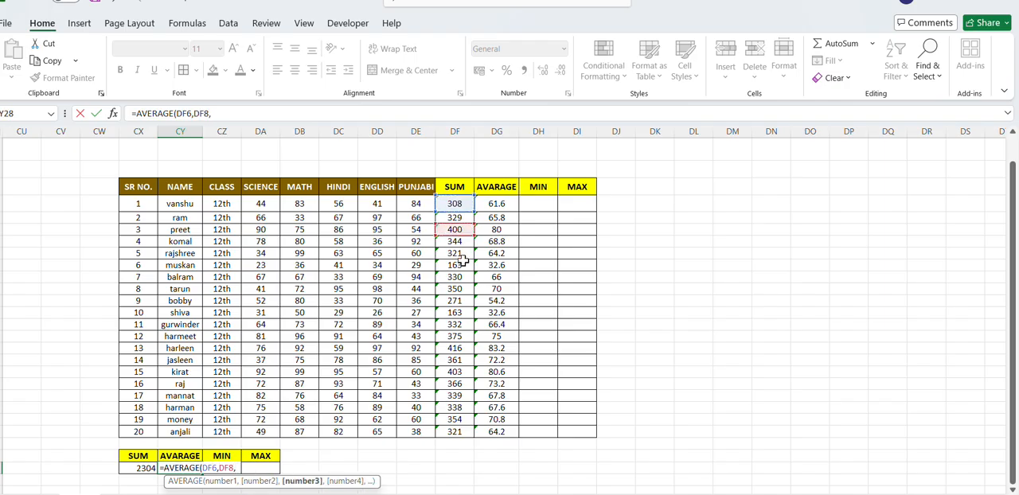
pyautogui.click(460, 254)
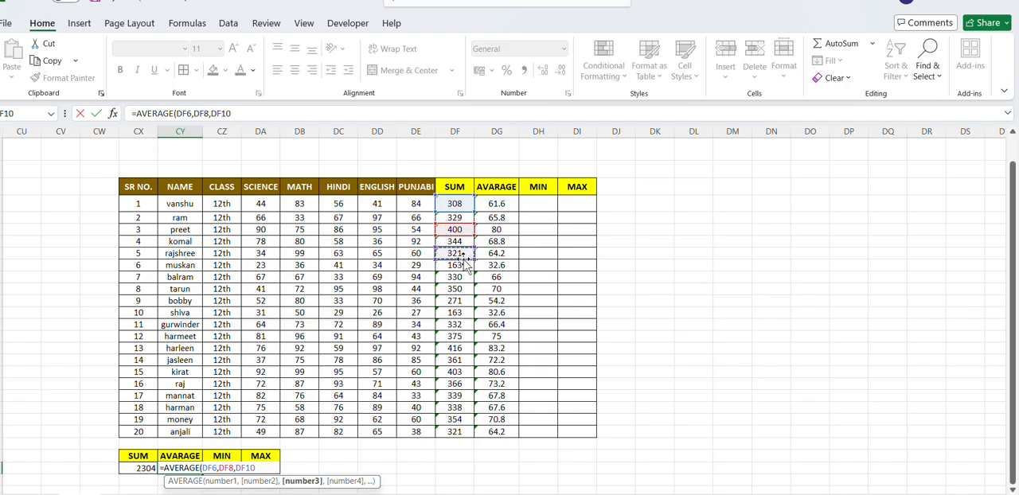
pyautogui.write(',')
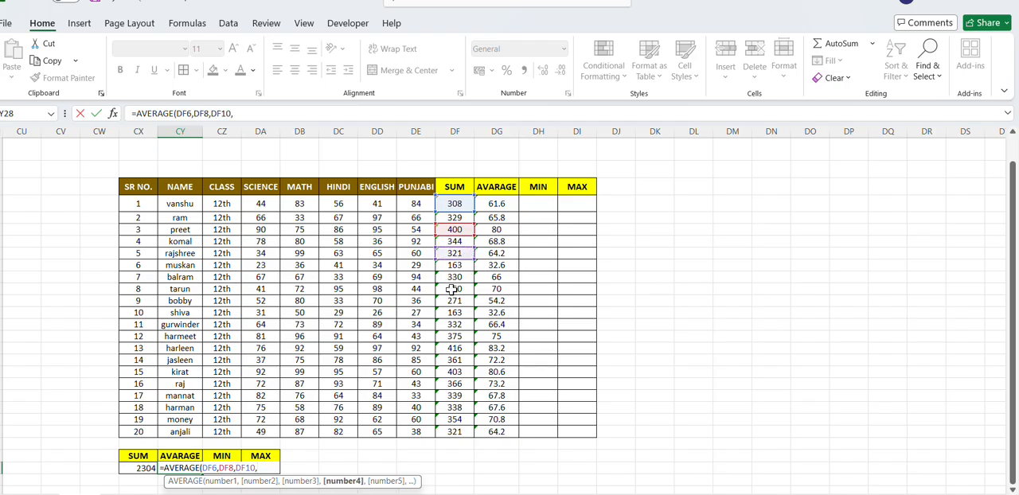
pyautogui.click(451, 289)
pyautogui.write(',')
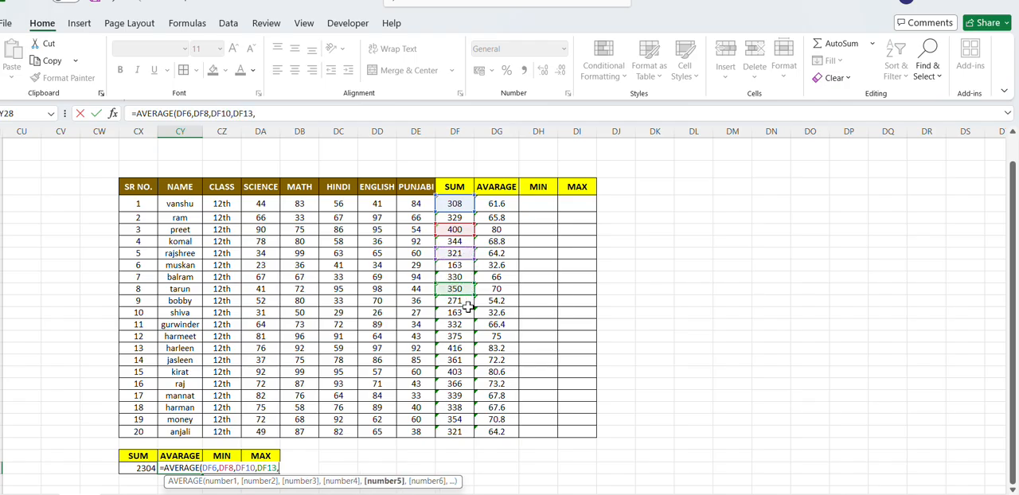
pyautogui.click(461, 336)
pyautogui.write(',')
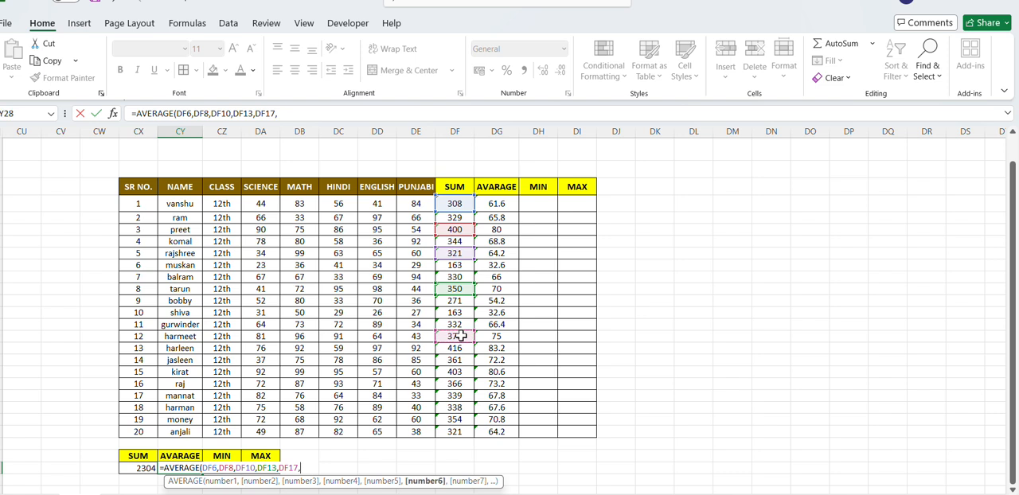
pyautogui.click(464, 362)
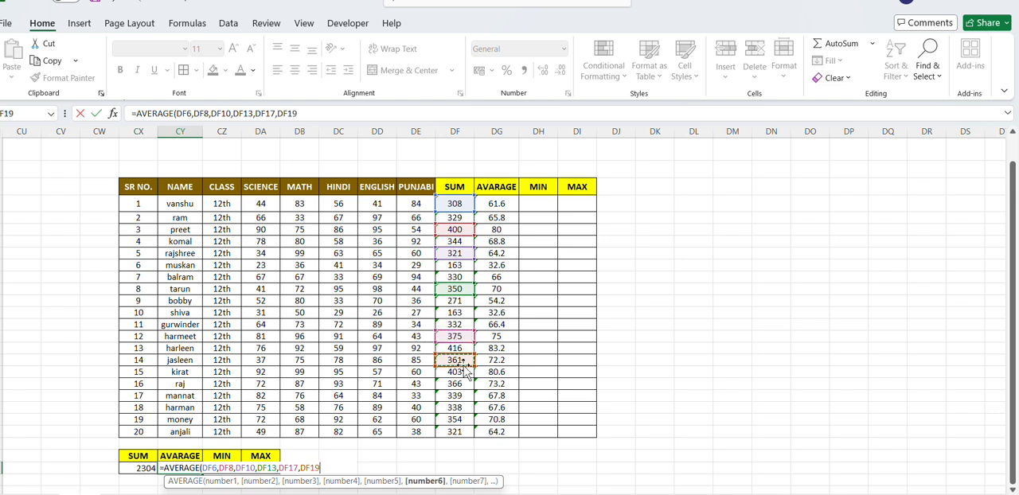
pyautogui.write(',')
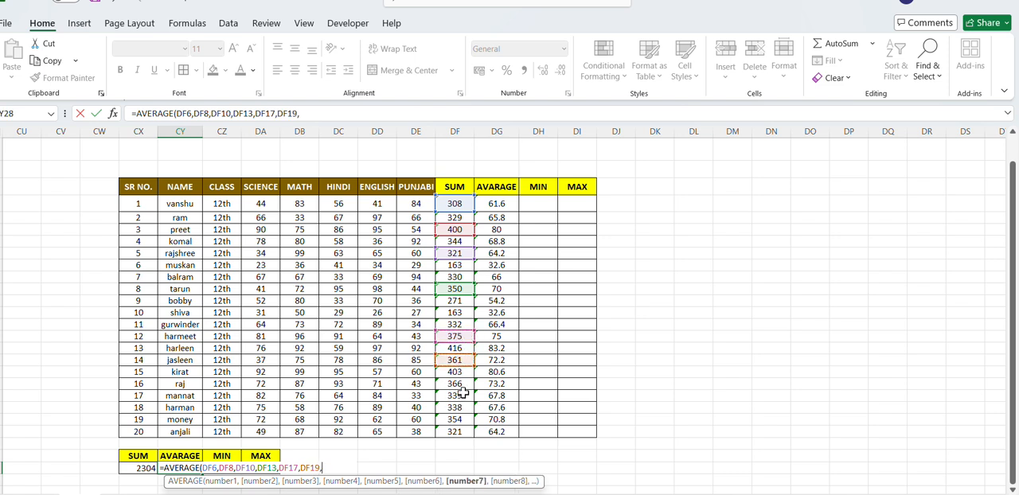
pyautogui.click(463, 396)
pyautogui.write(',')
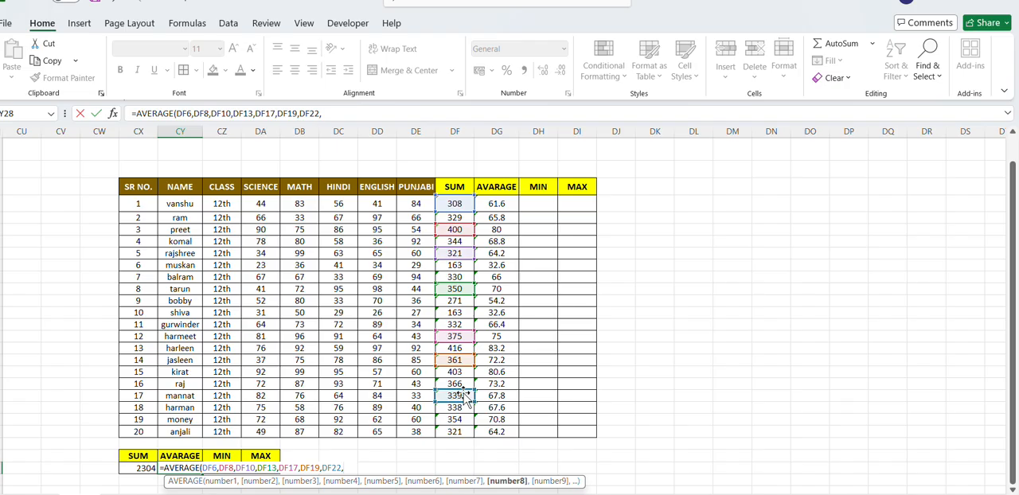
pyautogui.click(454, 431)
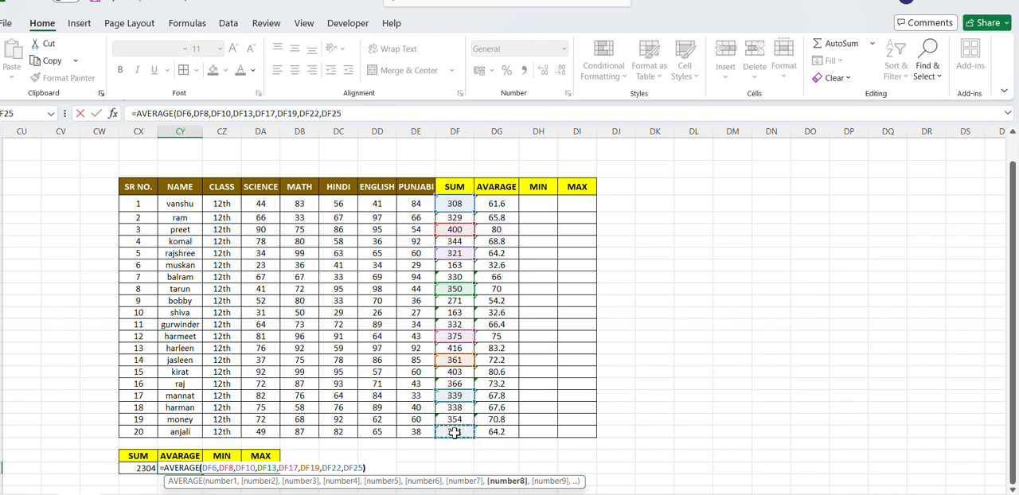
pyautogui.write(')')
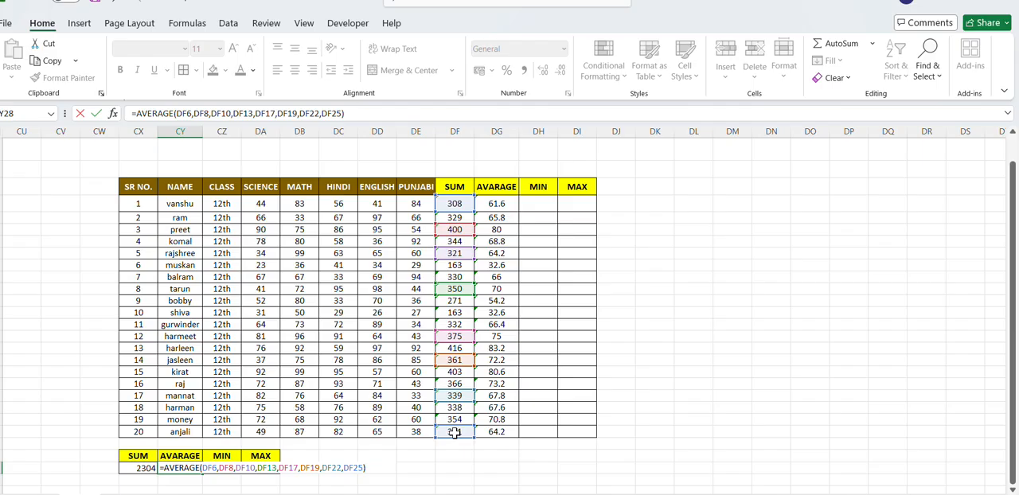
pyautogui.press('Return')
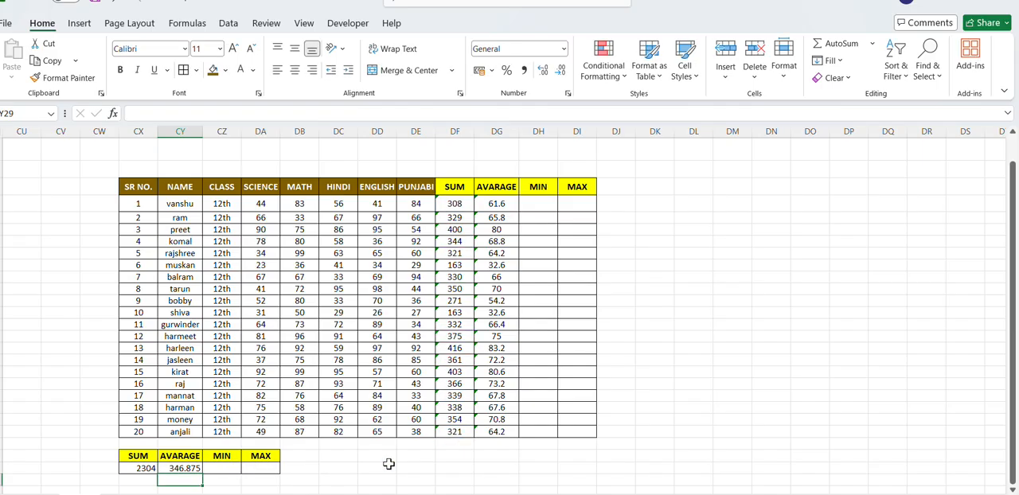
pyautogui.click(180, 470)
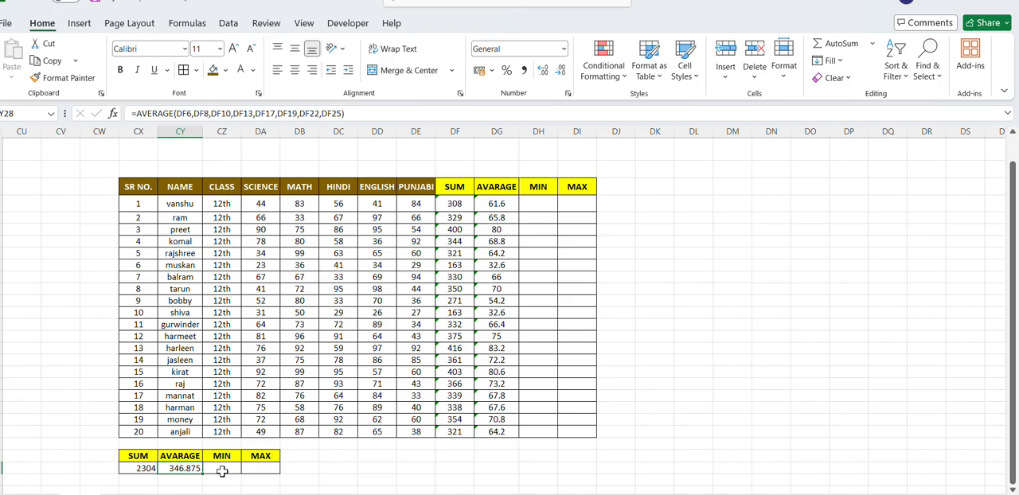
# - Find the first student's lowest mark in DH6 with =MIN(DA6:DE6) and fill the formula down to the last student
pyautogui.click(543, 207)
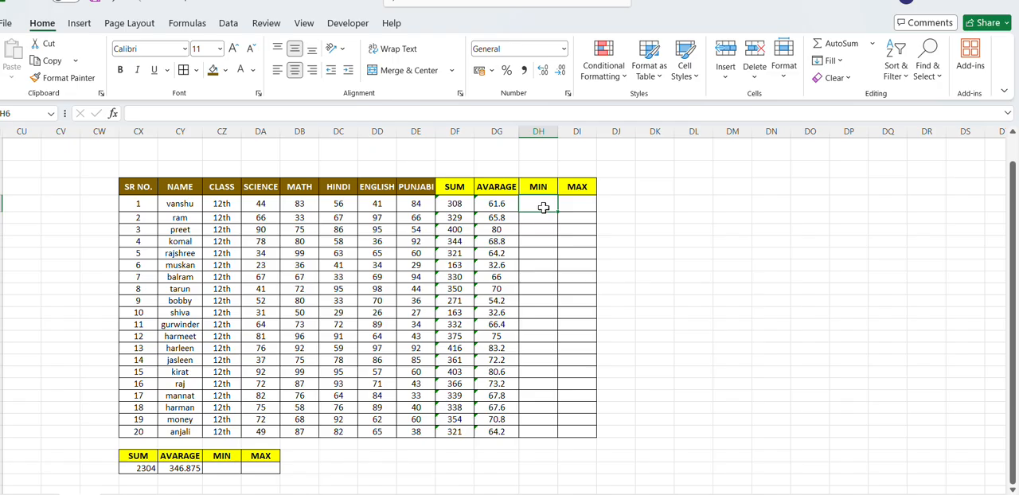
pyautogui.write('=')
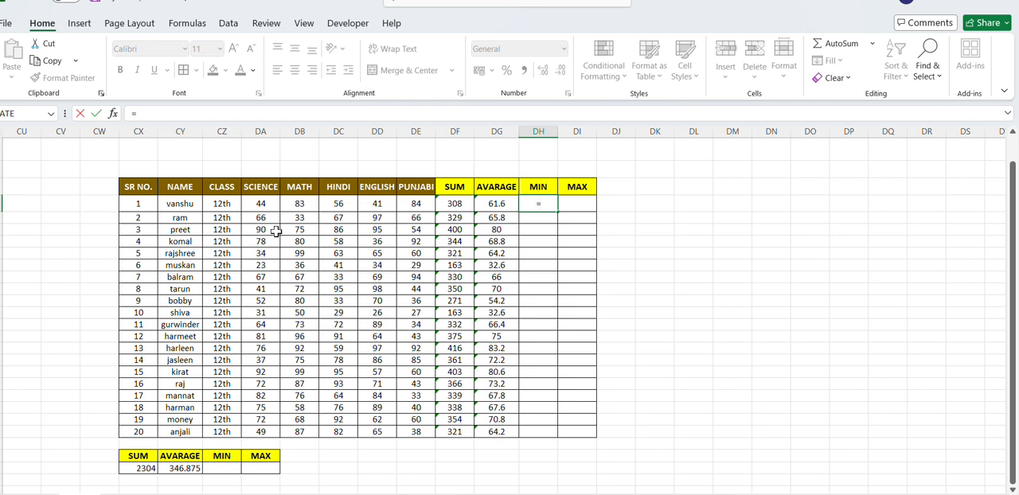
pyautogui.write('MIB')
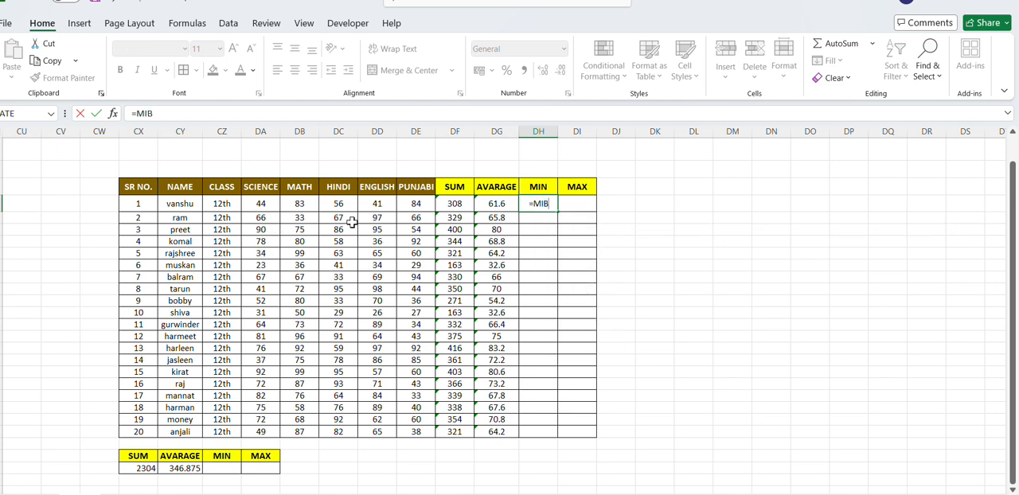
pyautogui.press('BackSpace')
pyautogui.write('N')
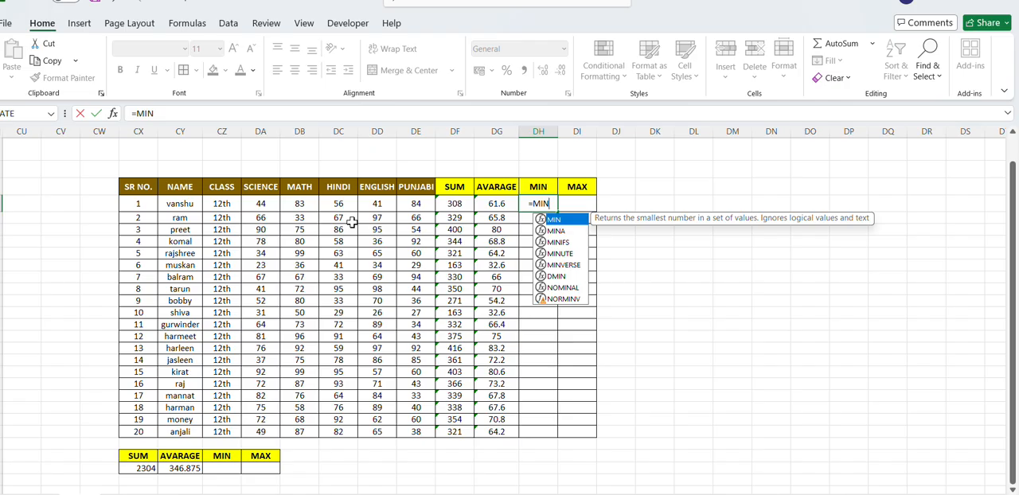
pyautogui.write('(')
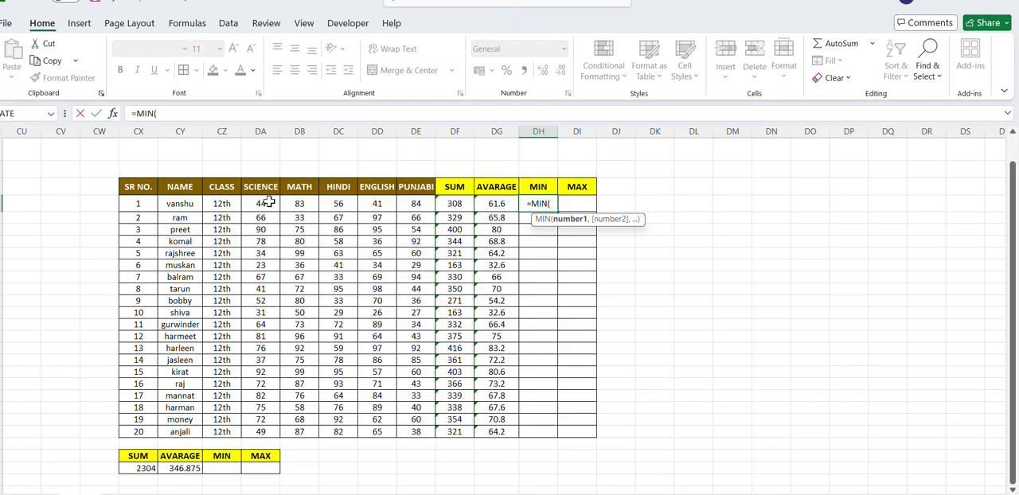
pyautogui.moveTo(269, 203); pyautogui.dragTo(298, 203)
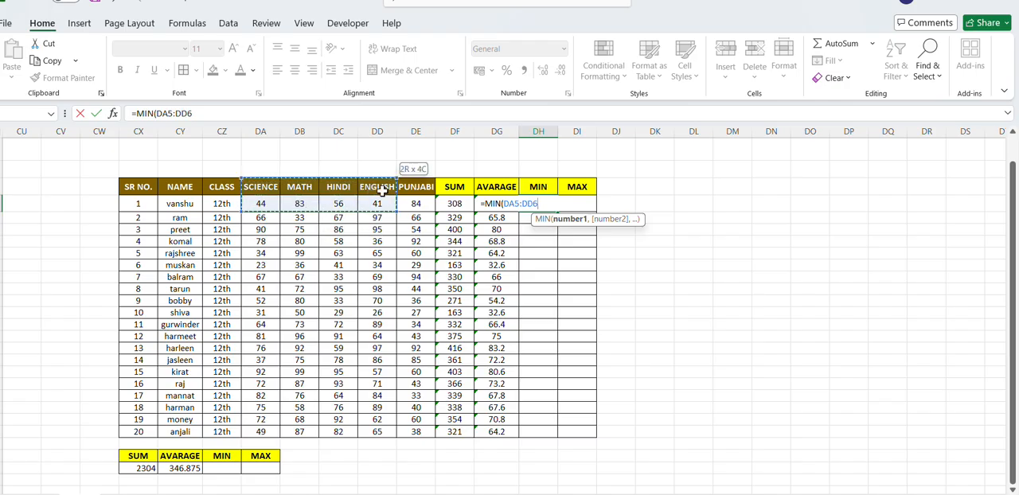
pyautogui.moveTo(416, 205); pyautogui.dragTo(416, 205)
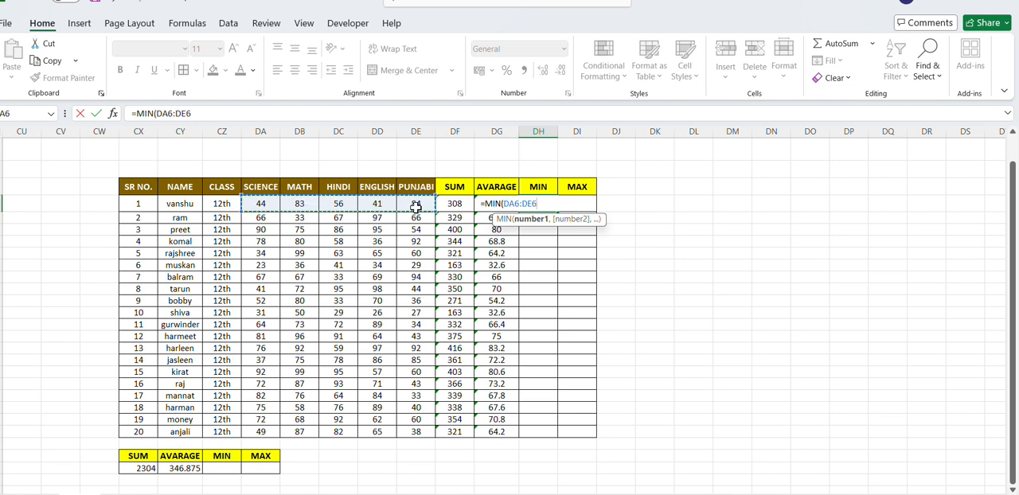
pyautogui.write(')')
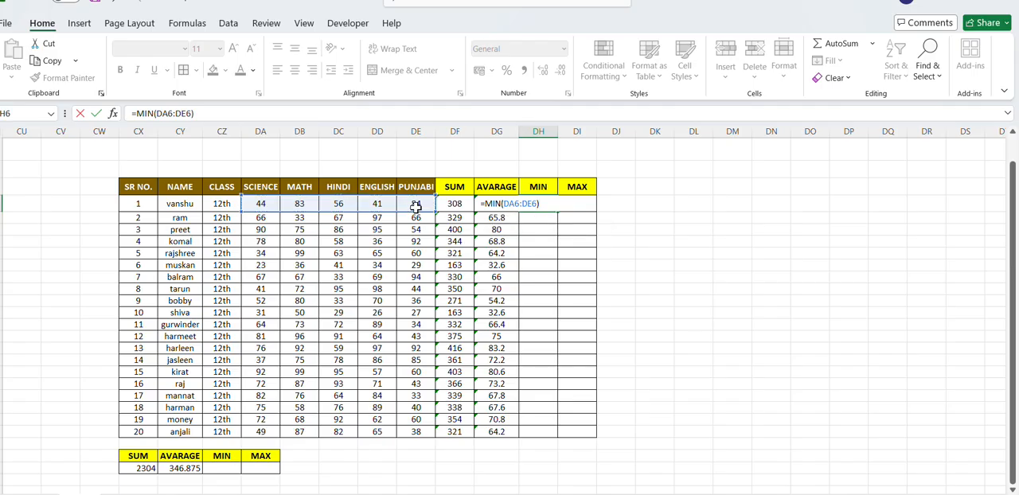
pyautogui.press('Return')
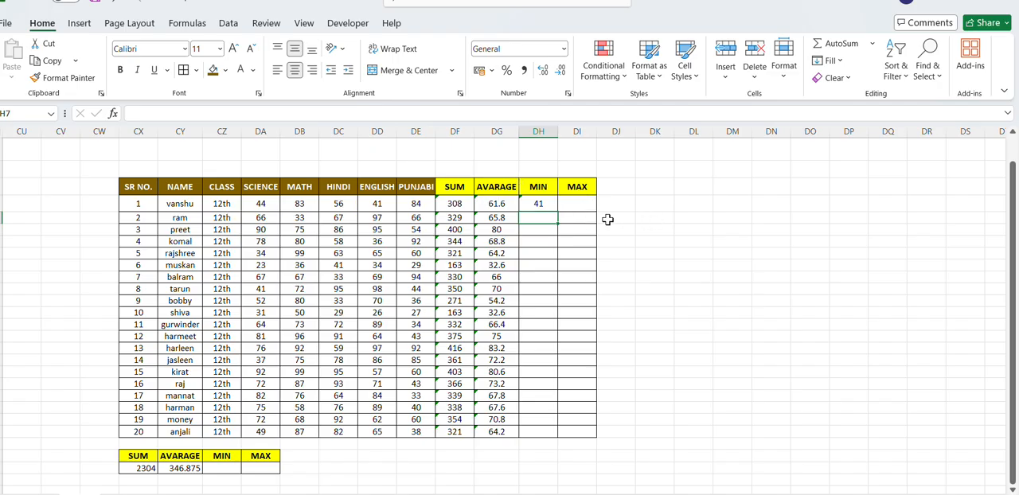
pyautogui.click(537, 206)
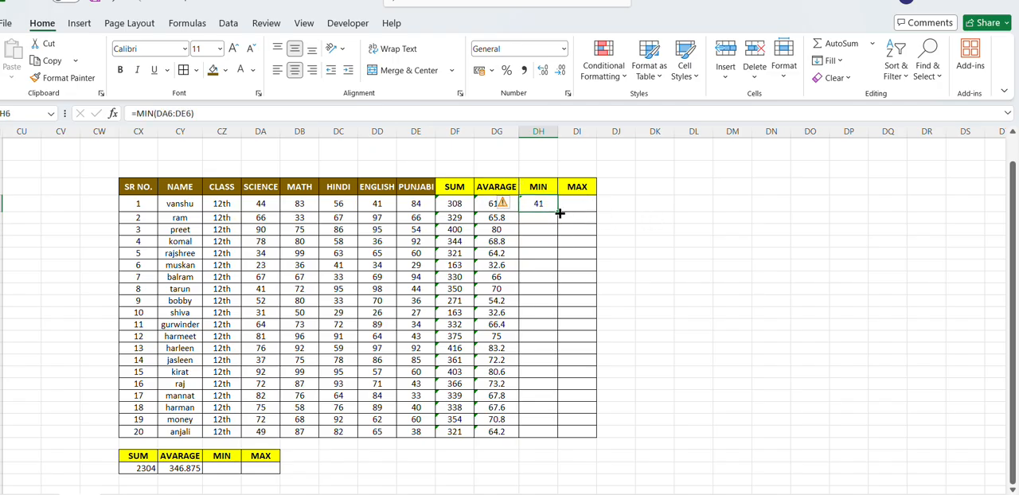
pyautogui.doubleClick(558, 211)
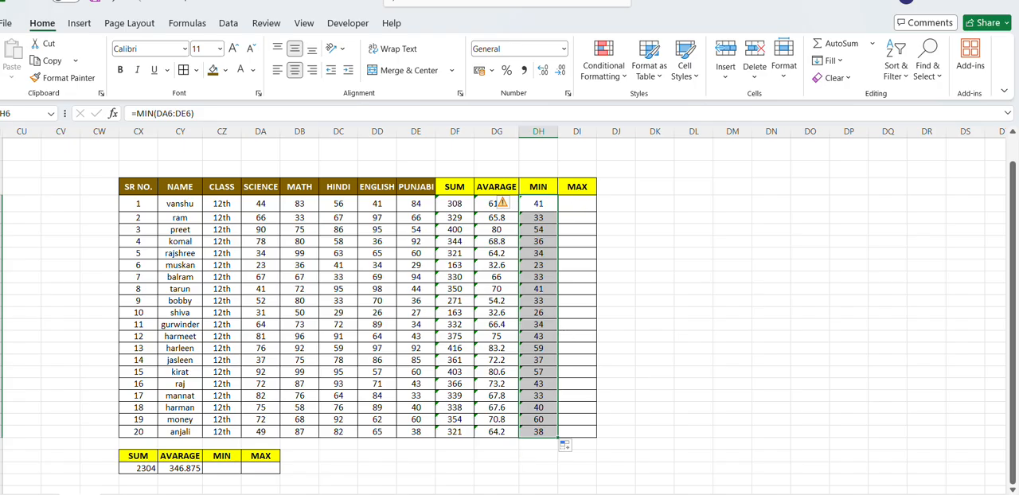
pyautogui.click(433, 9)
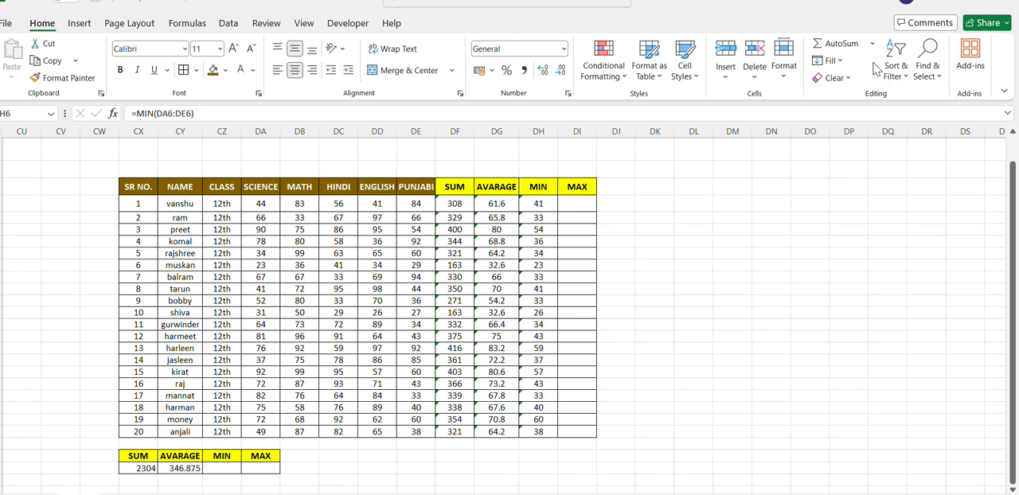
pyautogui.click(543, 204)
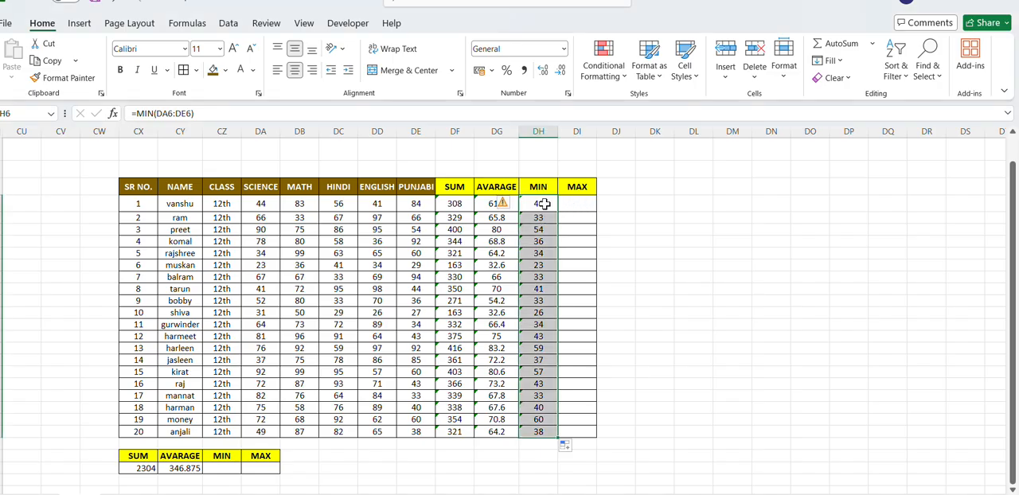
pyautogui.click(545, 204)
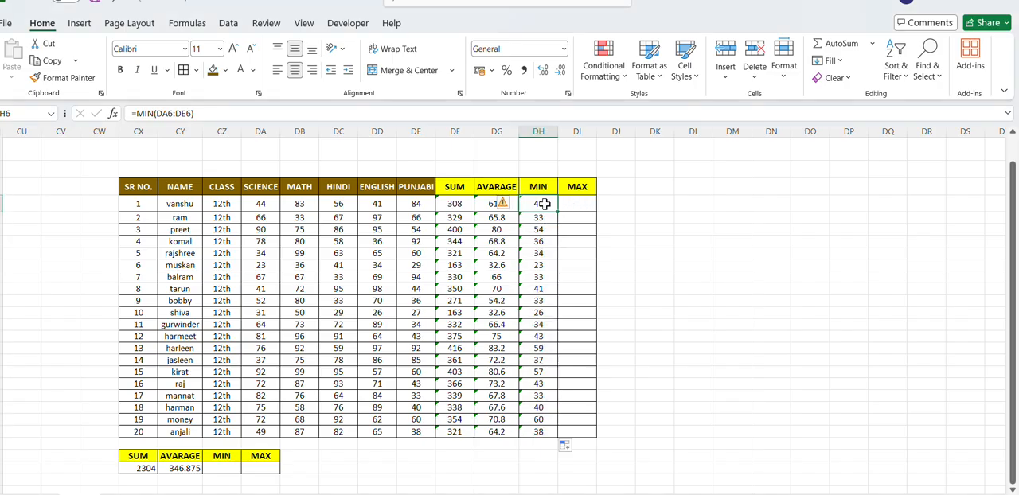
pyautogui.click(829, 48)
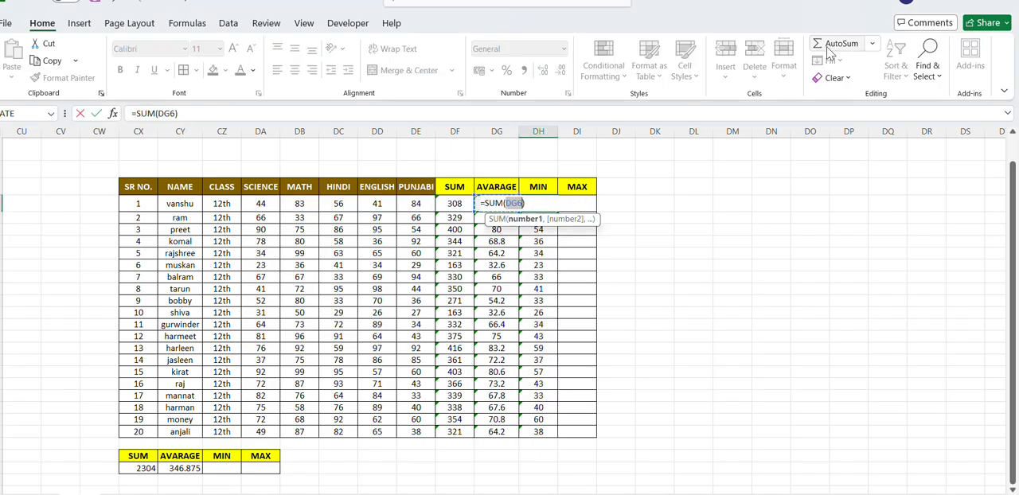
pyautogui.click(874, 46)
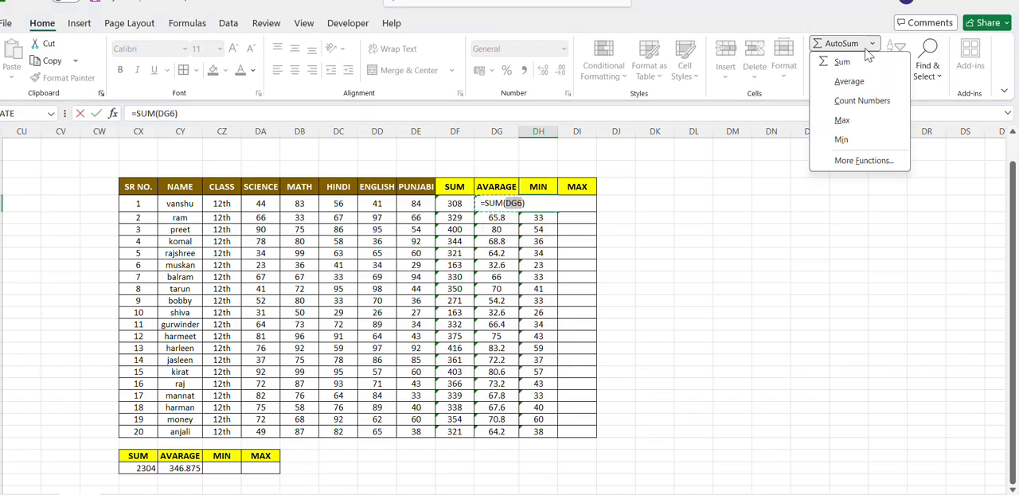
pyautogui.click(842, 139)
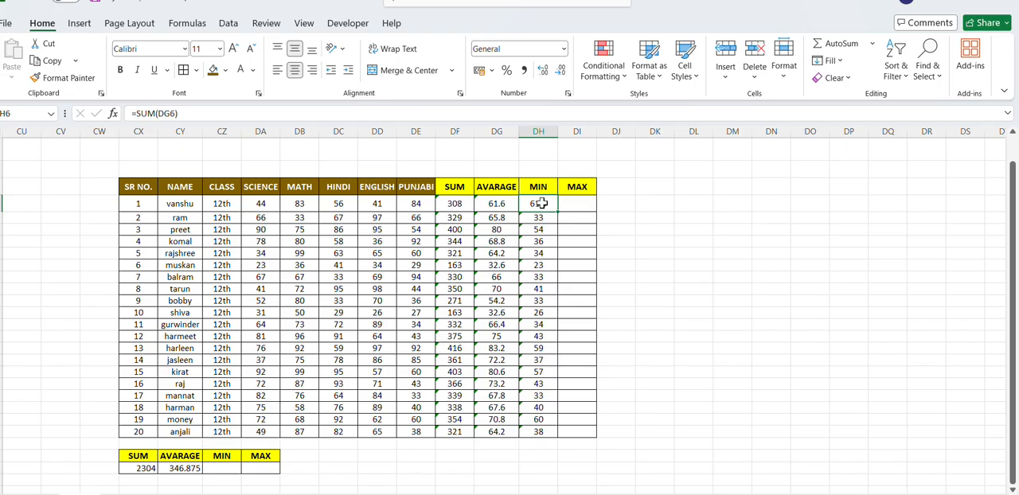
# - Recalculate the first student's lowest mark in DH6 with the AutoSum Min function, using the marks range DA6:DE6
pyautogui.click(875, 44)
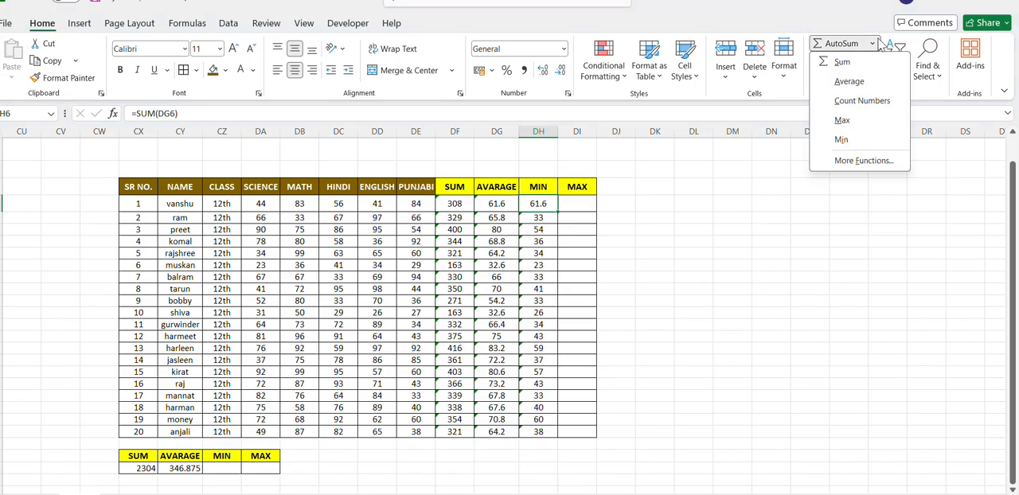
pyautogui.click(840, 141)
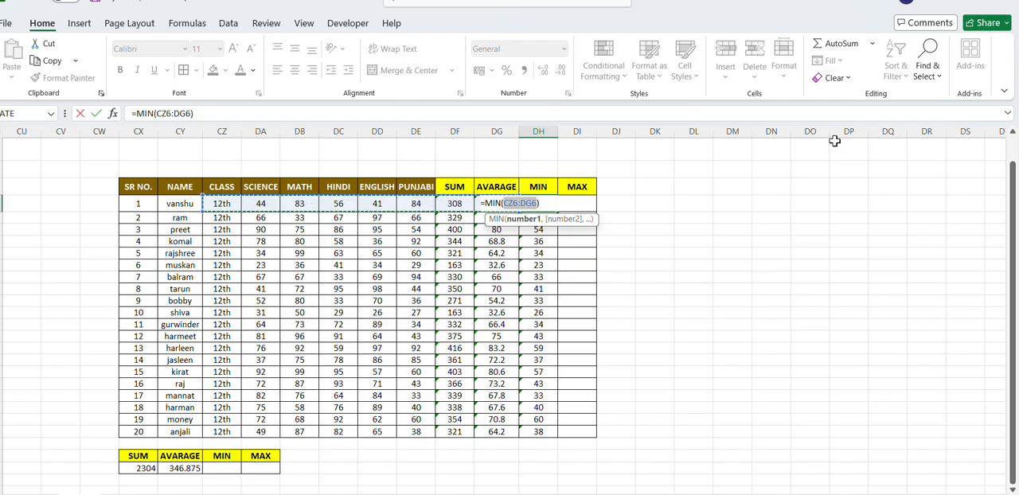
pyautogui.hotkey('shift', 'Left')
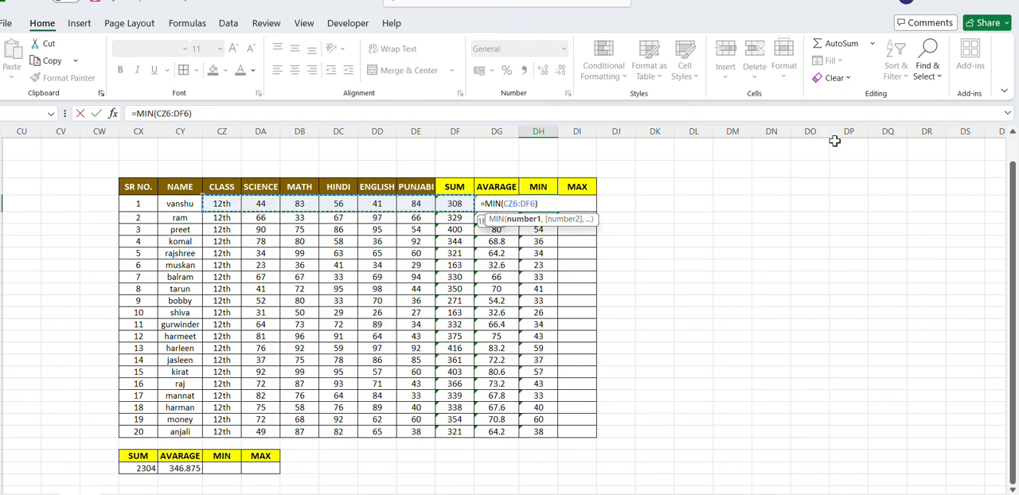
pyautogui.hotkey('shift', 'Left')
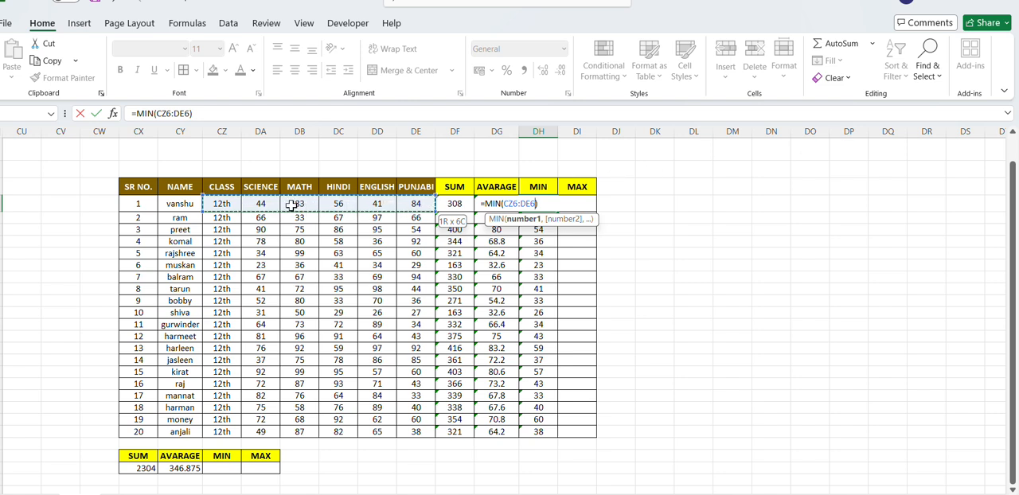
pyautogui.moveTo(262, 204); pyautogui.dragTo(423, 203)
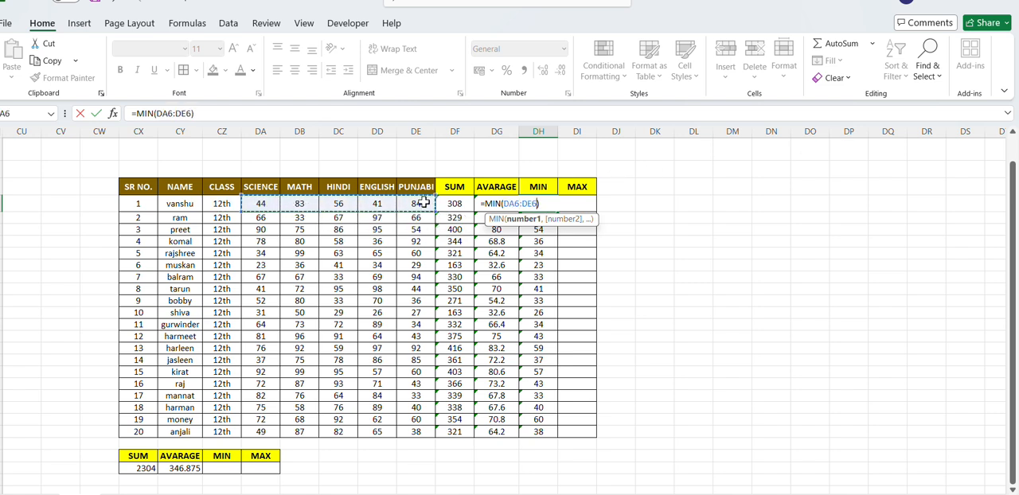
pyautogui.press('Return')
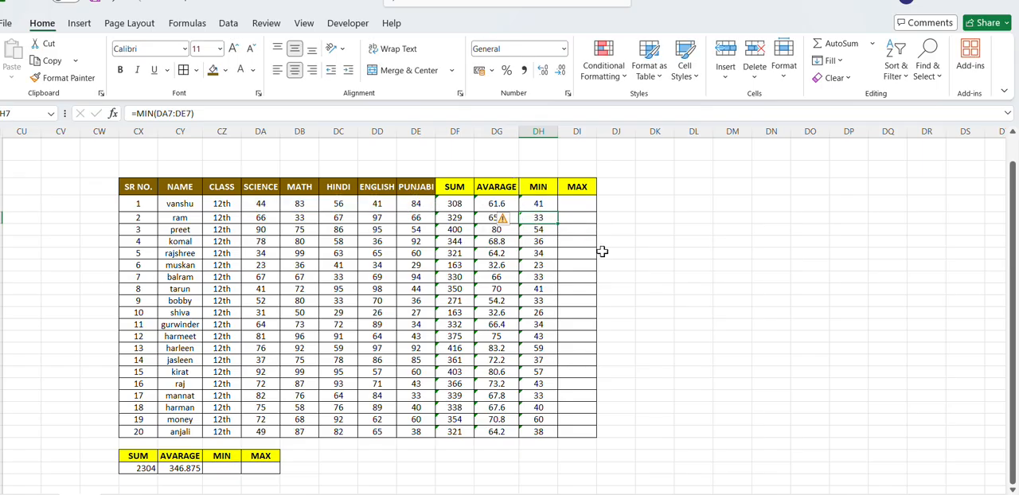
# - Find the lowest of all student totals in CZ28 of the small summary table with =MIN(DF6:DF25)
pyautogui.click(436, 7)
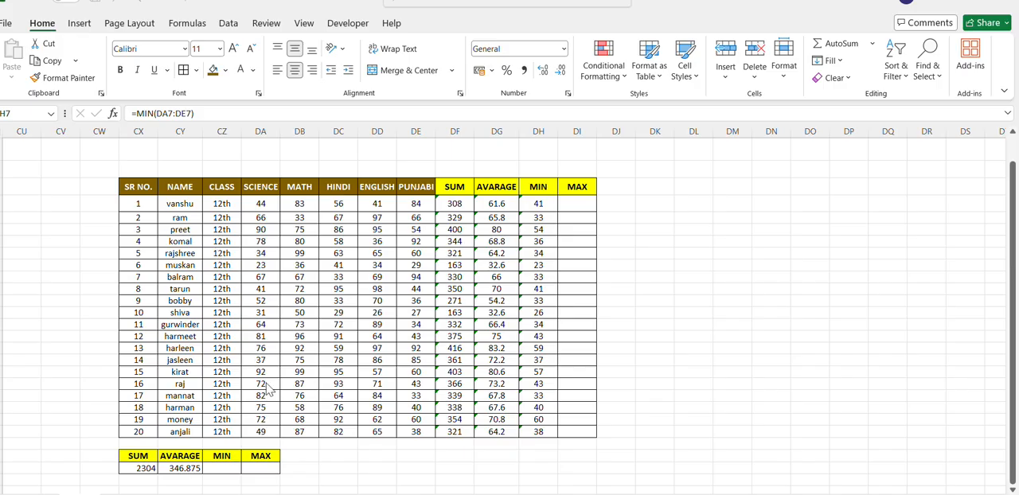
pyautogui.scroll(-2, 427, 319)
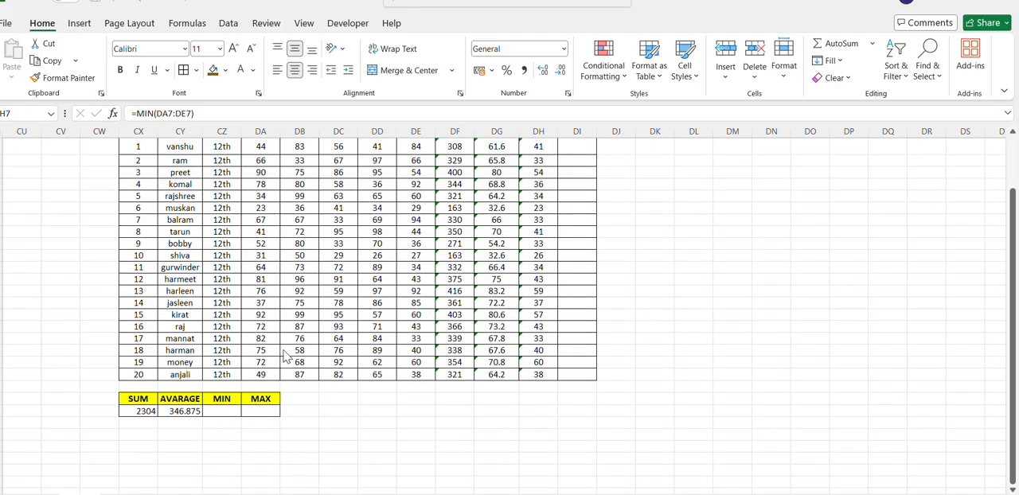
pyautogui.scroll(1, 252, 394)
pyautogui.scroll(1, 251, 398)
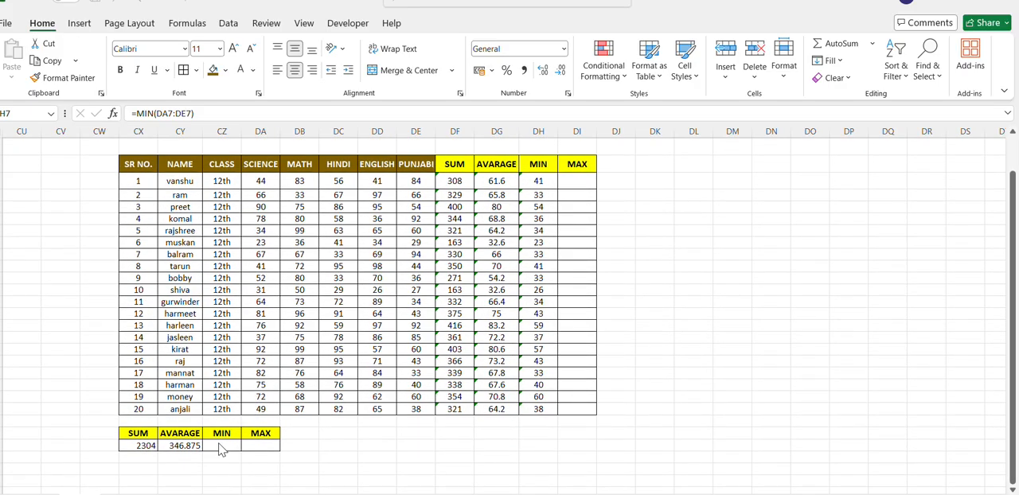
pyautogui.click(219, 445)
pyautogui.click(218, 445)
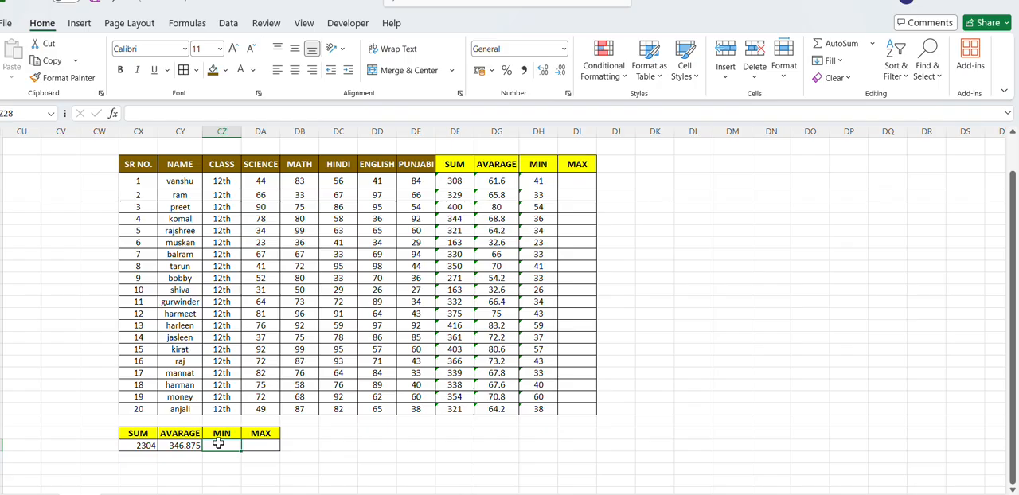
pyautogui.write('=')
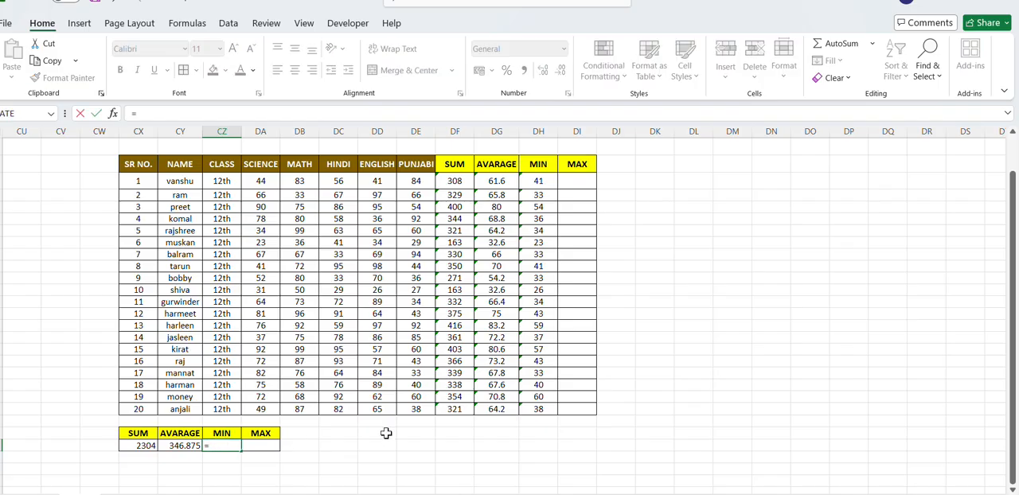
pyautogui.write('MIN')
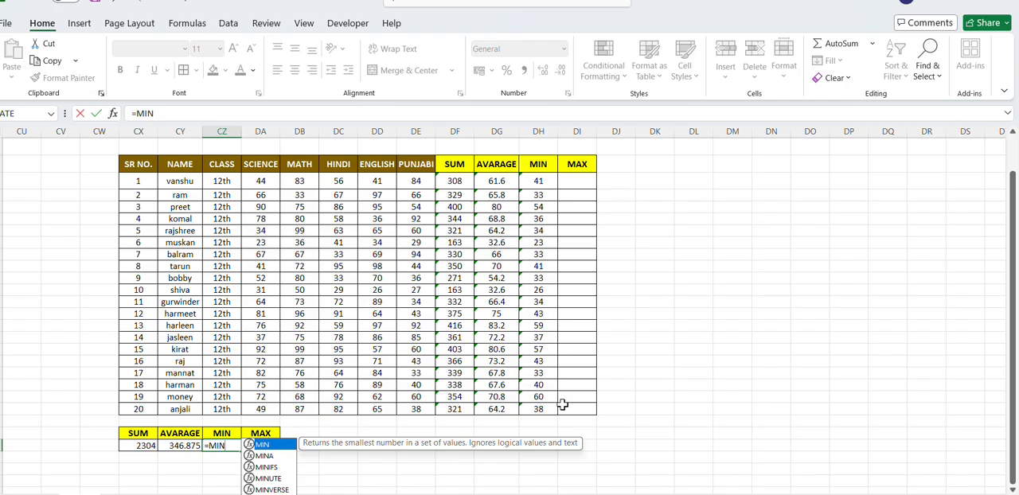
pyautogui.write('(')
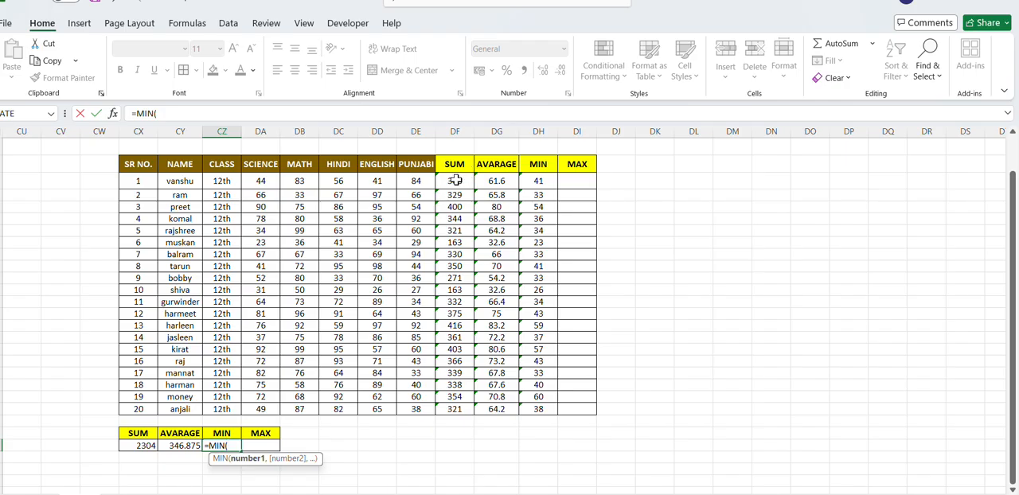
pyautogui.click(454, 181)
pyautogui.click(455, 218)
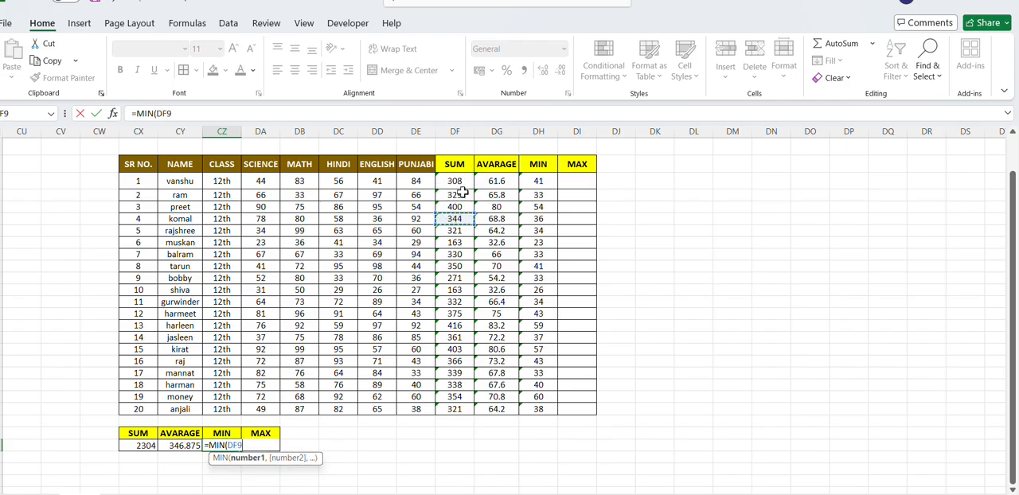
pyautogui.click(464, 180)
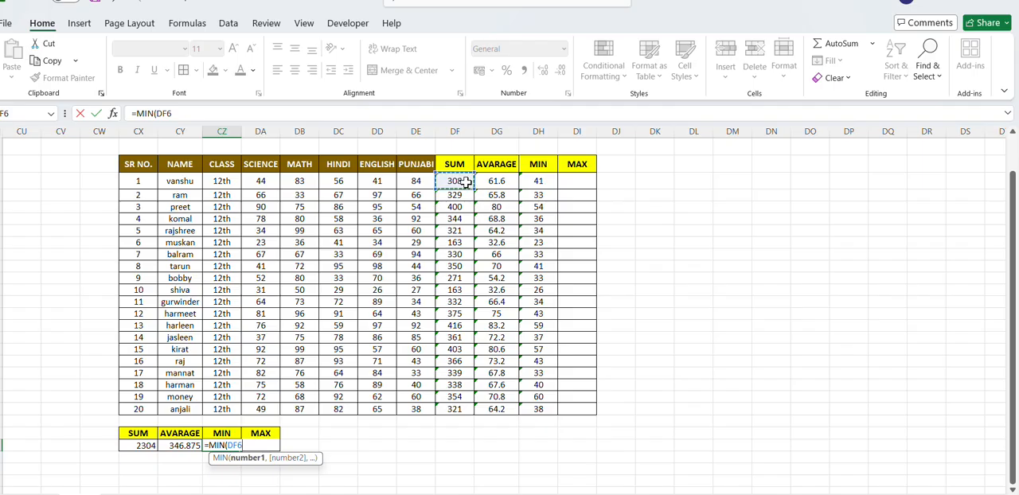
pyautogui.moveTo(465, 182); pyautogui.dragTo(438, 412)
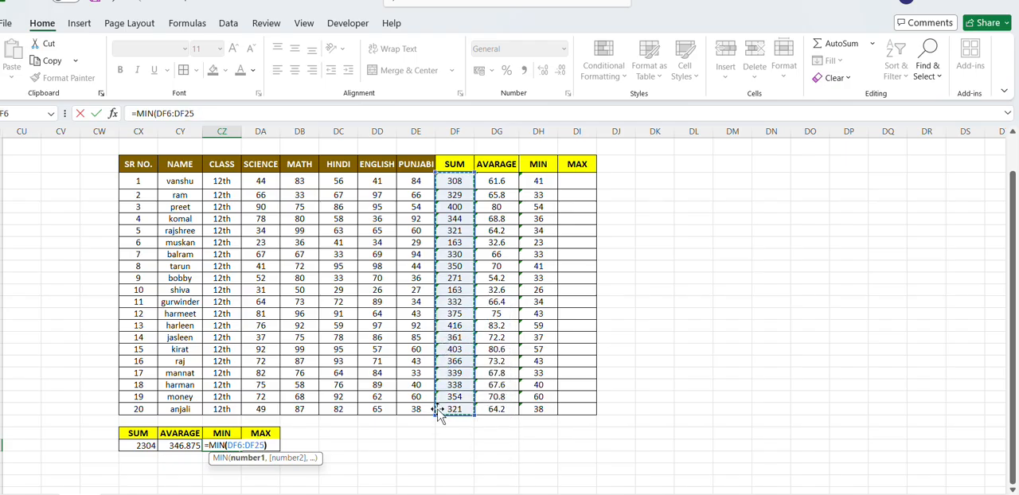
pyautogui.write(')')
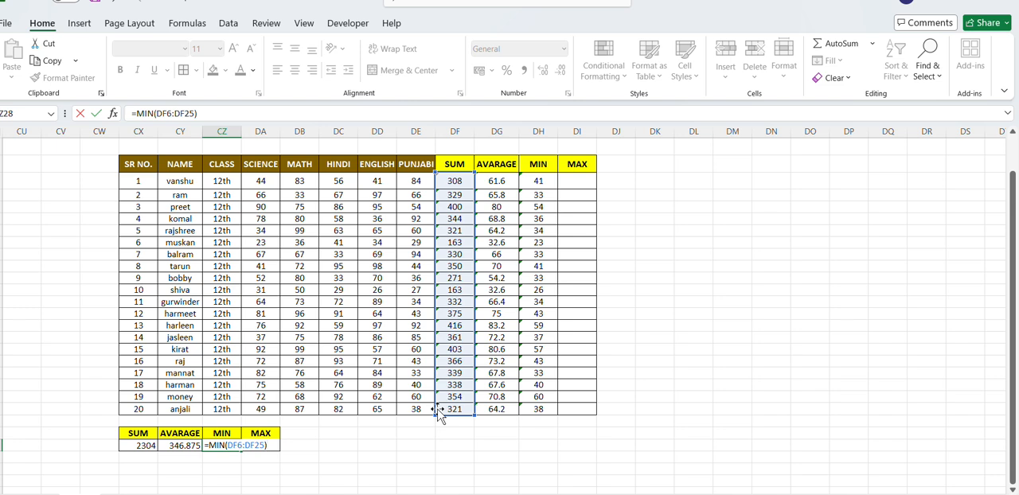
pyautogui.press('Return')
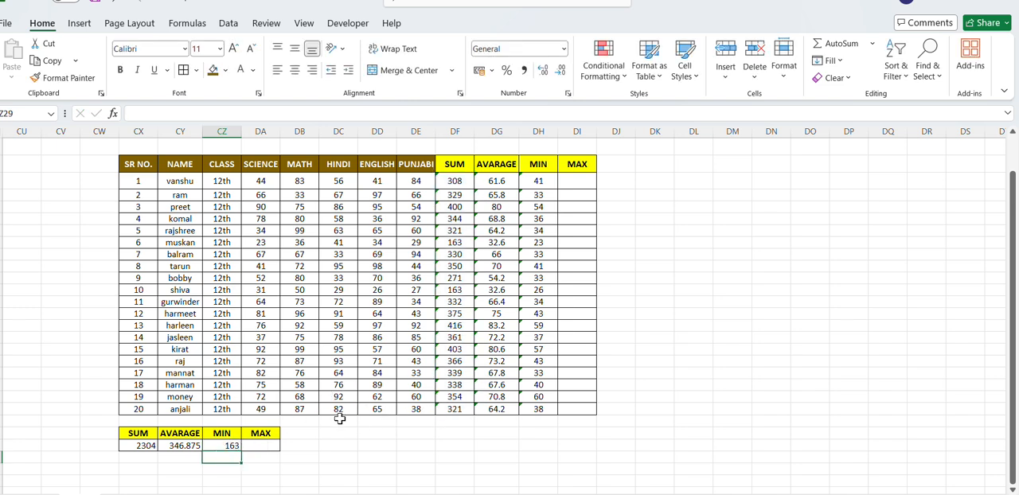
pyautogui.click(450, 290)
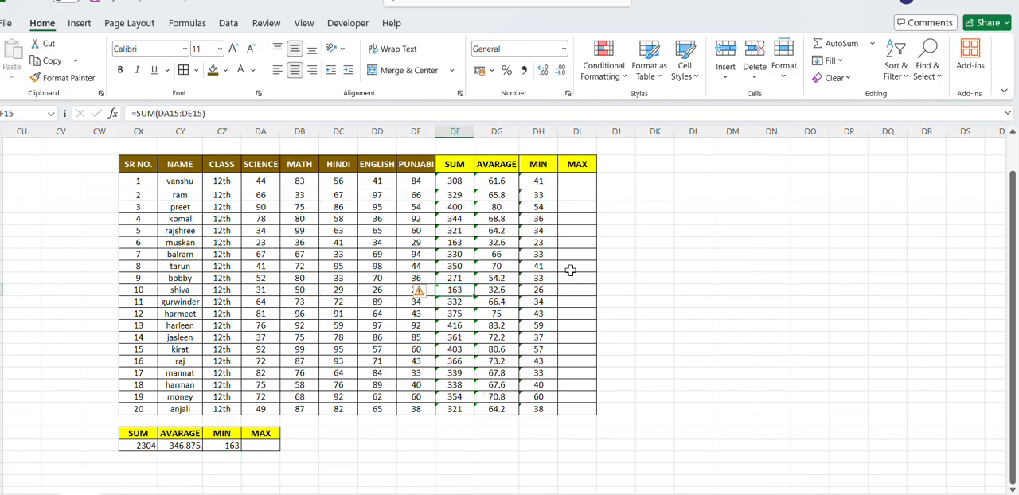
pyautogui.click(653, 257)
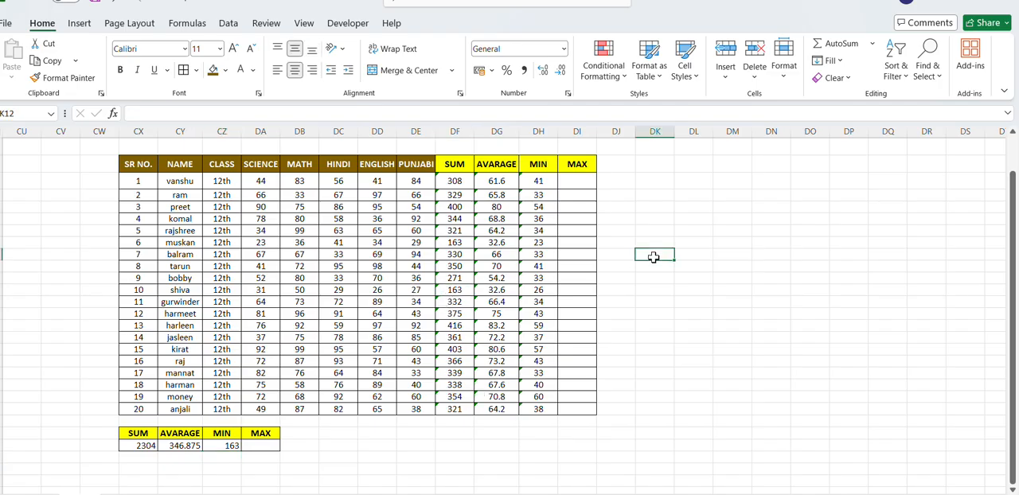
# - Find the first student's highest mark in DI6 with =MAX(DA6:DE6) and fill the formula down to the last student
pyautogui.click(584, 177)
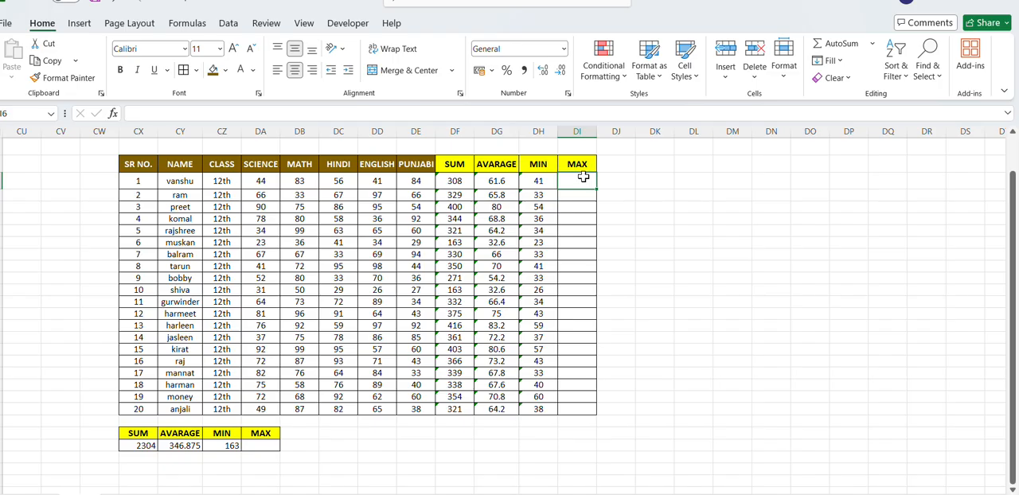
pyautogui.write('=')
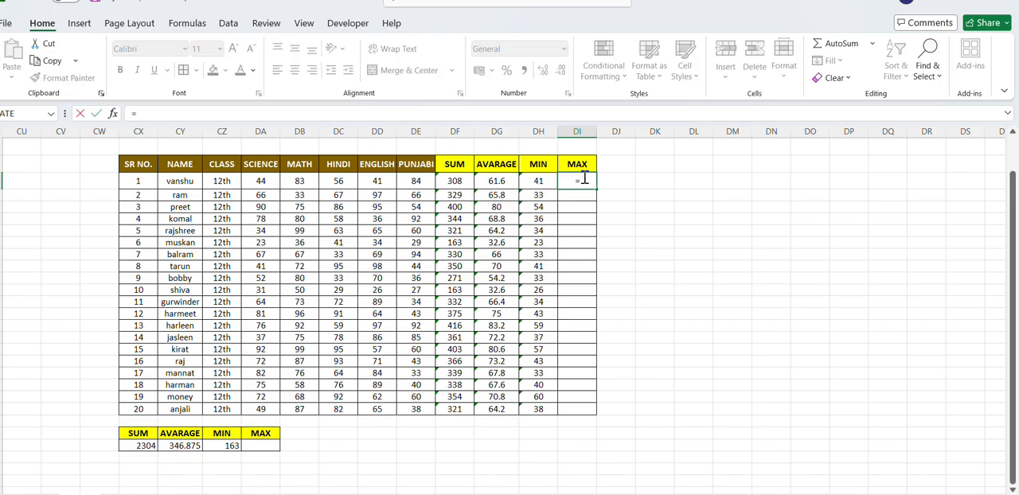
pyautogui.write('MA')
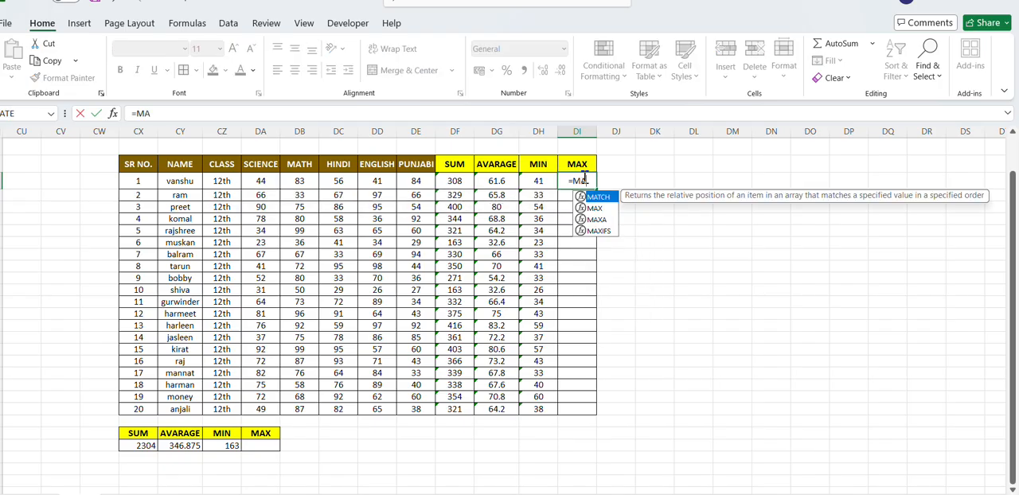
pyautogui.write('X')
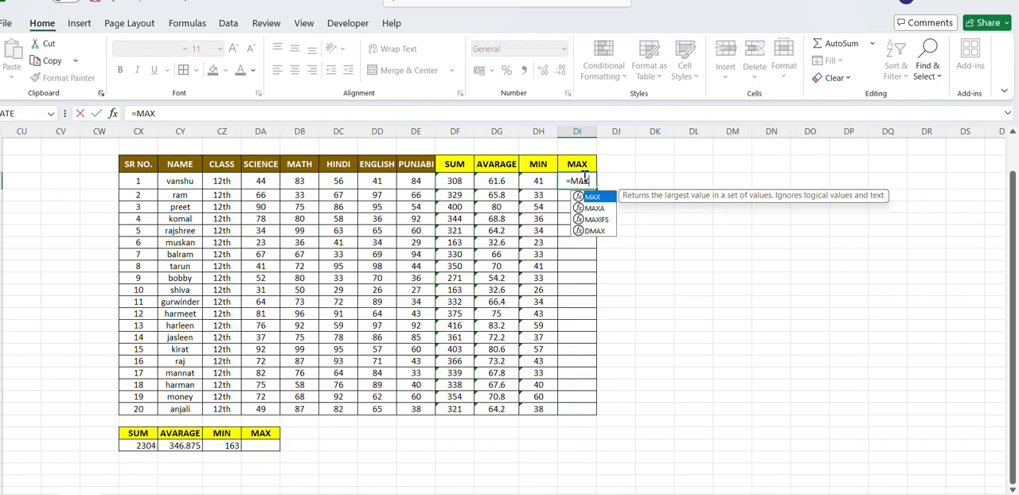
pyautogui.write('(')
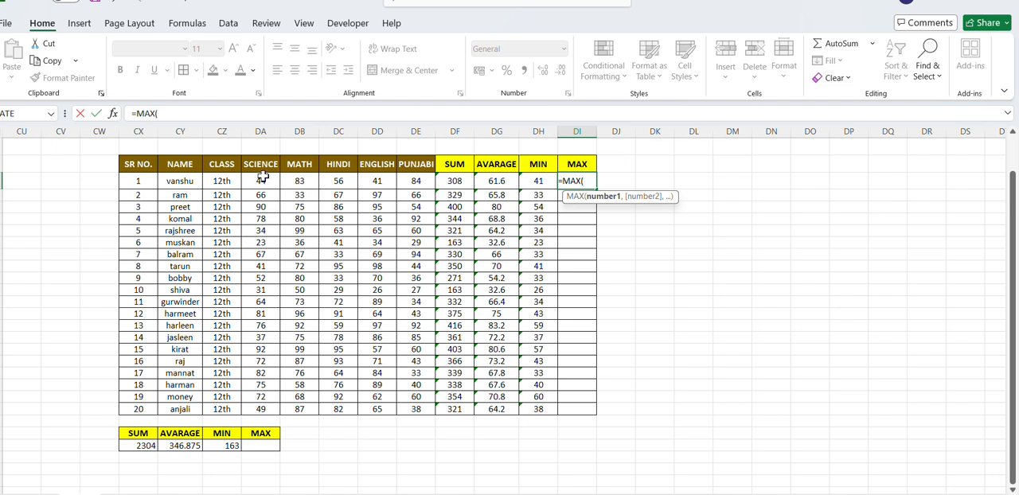
pyautogui.moveTo(255, 182); pyautogui.dragTo(410, 191)
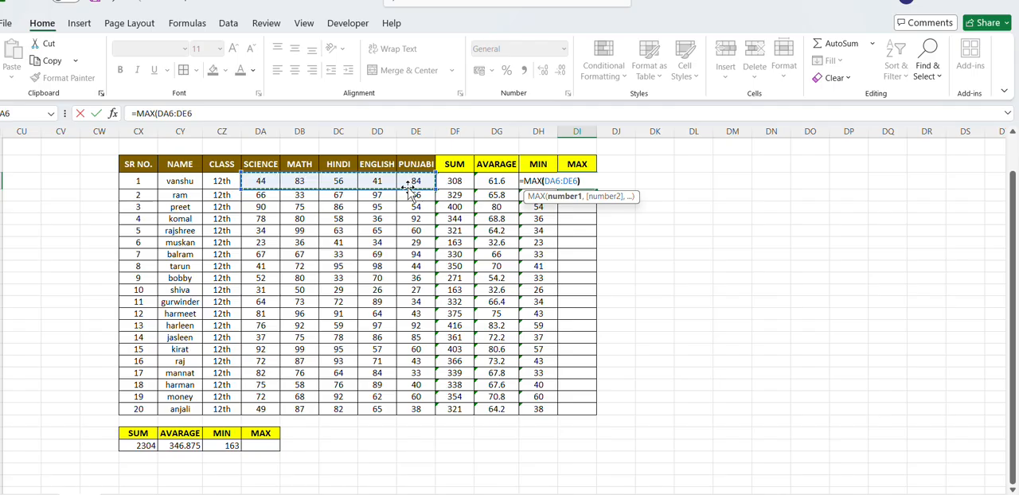
pyautogui.write(')')
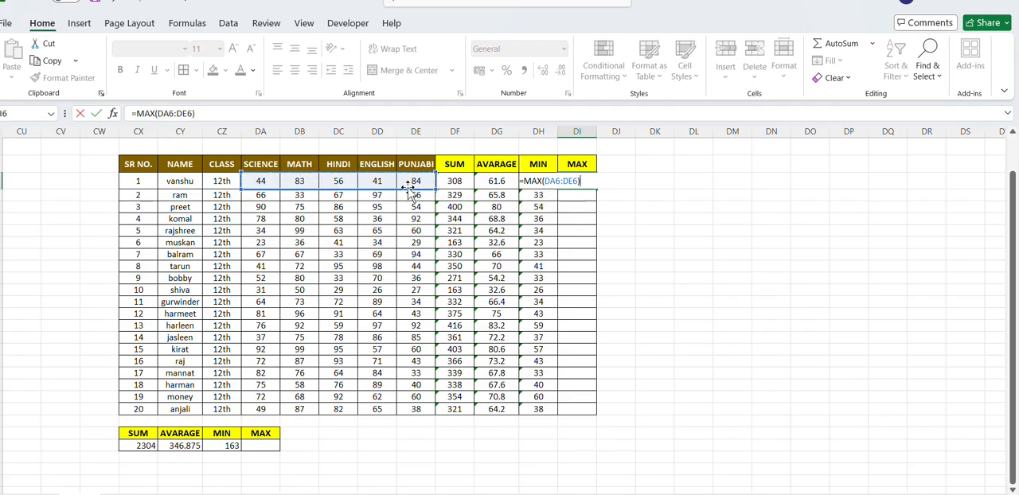
pyautogui.press('Return')
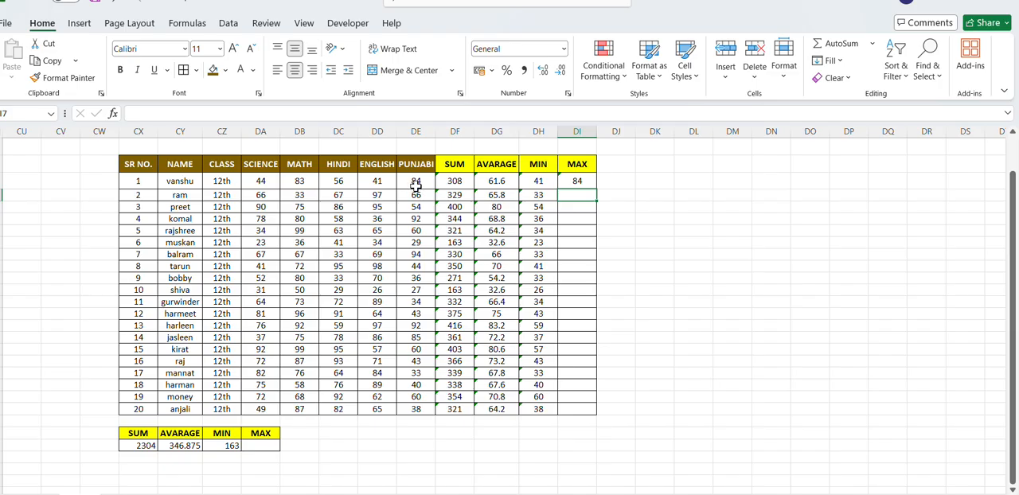
pyautogui.click(577, 182)
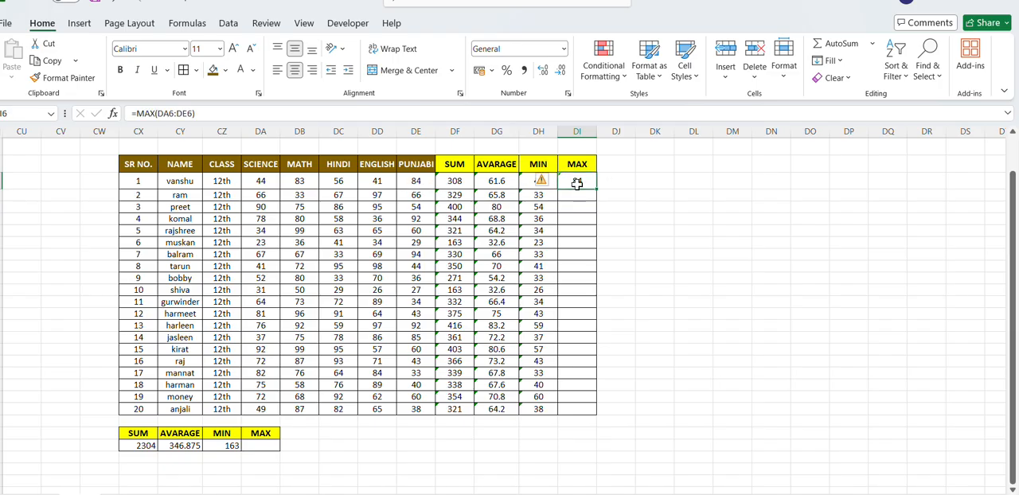
pyautogui.doubleClick(597, 188)
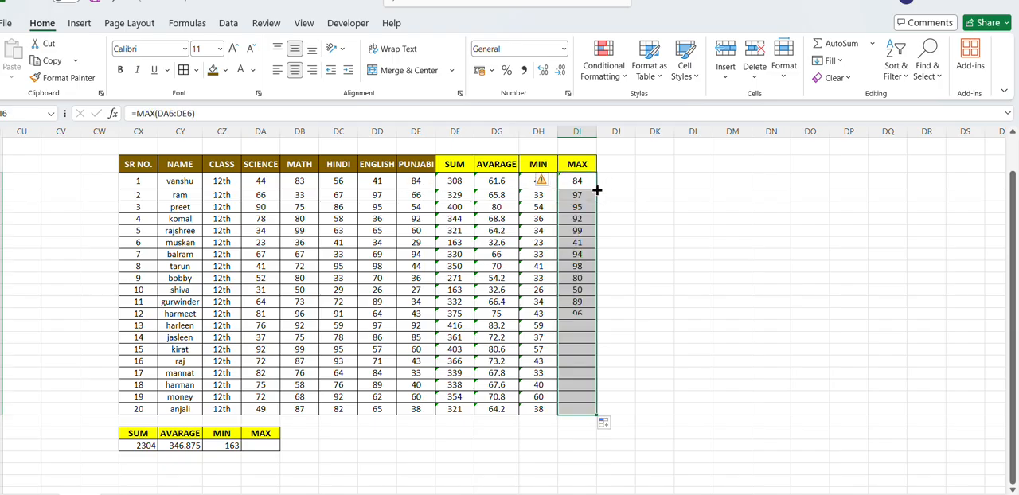
pyautogui.click(627, 172)
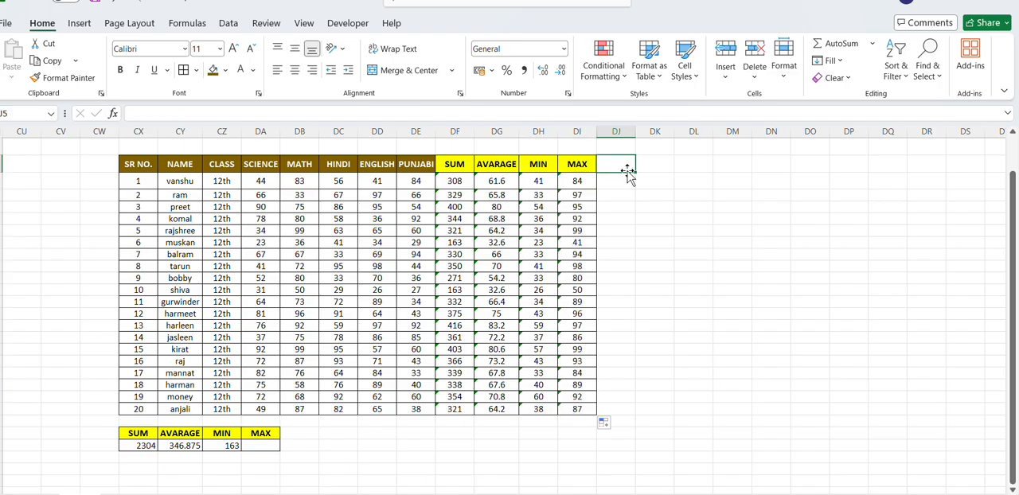
# - Recalculate the first student's highest mark in DI6 with the AutoSum Max function, using the marks range DA6:DE6
pyautogui.click(574, 180)
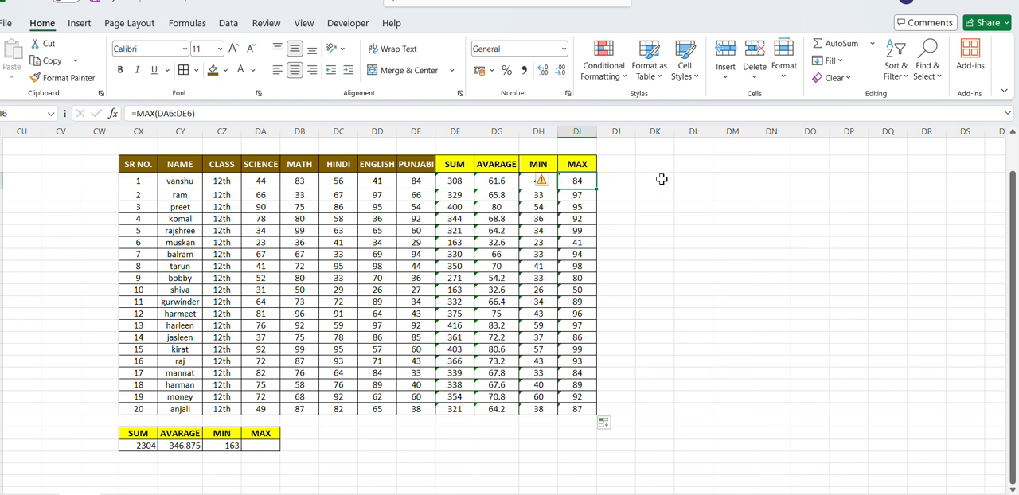
pyautogui.click(872, 44)
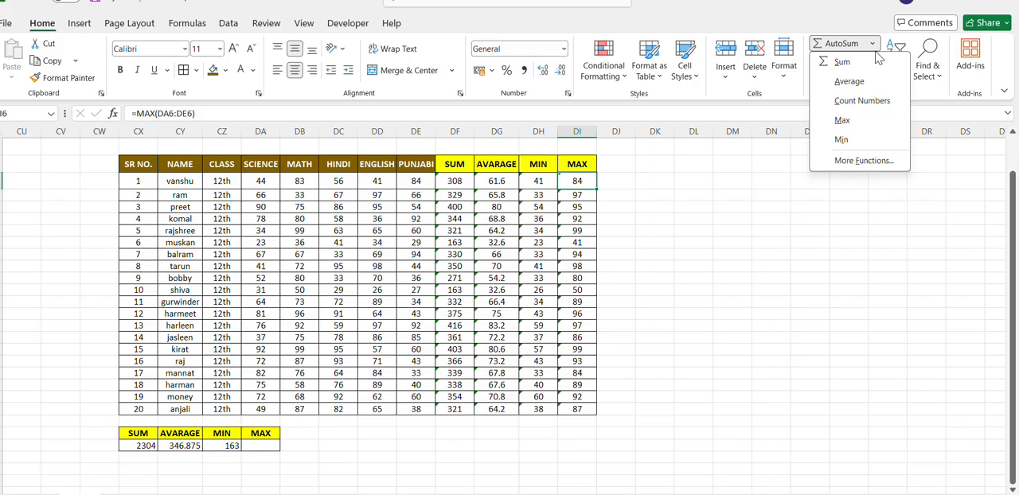
pyautogui.click(841, 121)
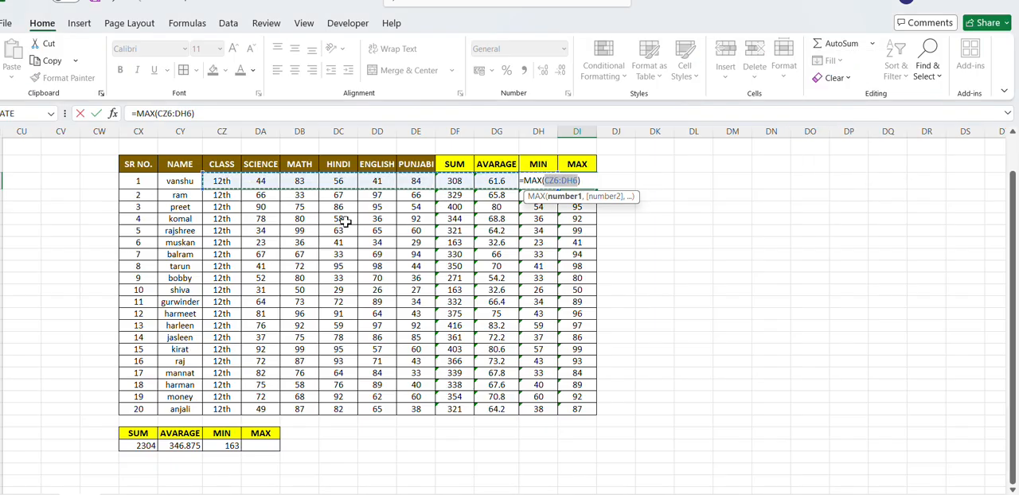
pyautogui.moveTo(373, 181); pyautogui.dragTo(400, 183)
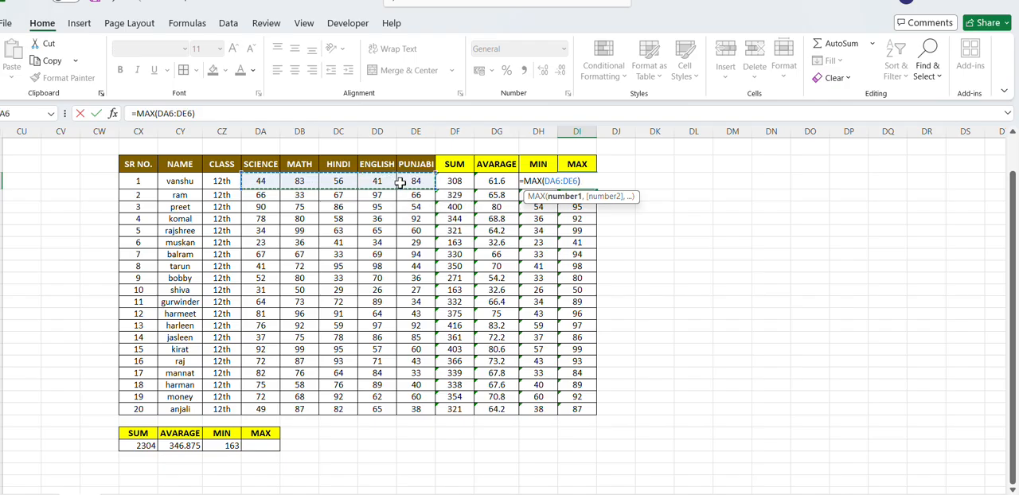
pyautogui.press('Return')
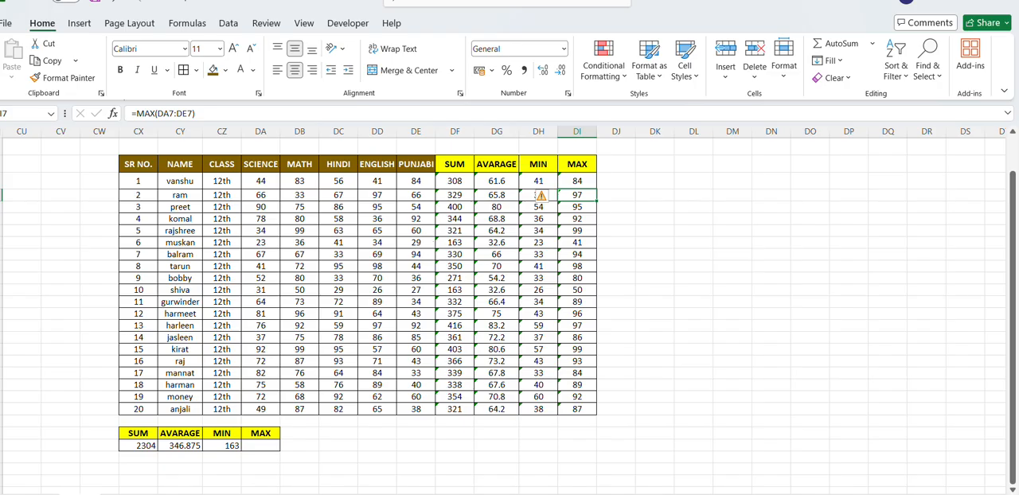
pyautogui.click(291, 458)
pyautogui.click(248, 445)
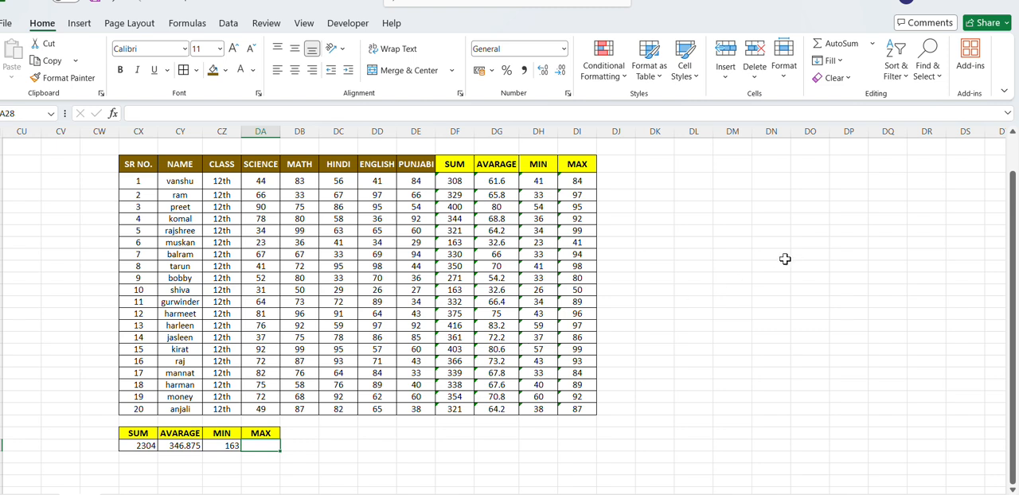
pyautogui.write('=')
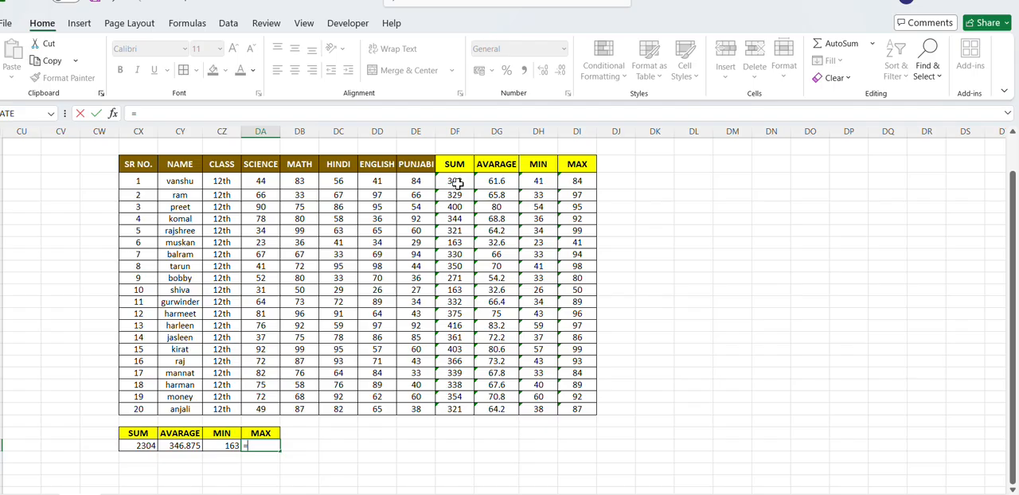
pyautogui.moveTo(458, 183)
pyautogui.mouseDown()
pyautogui.moveTo(448, 342)
pyautogui.moveTo(432, 164)
pyautogui.moveTo(446, 193)
pyautogui.mouseUp()
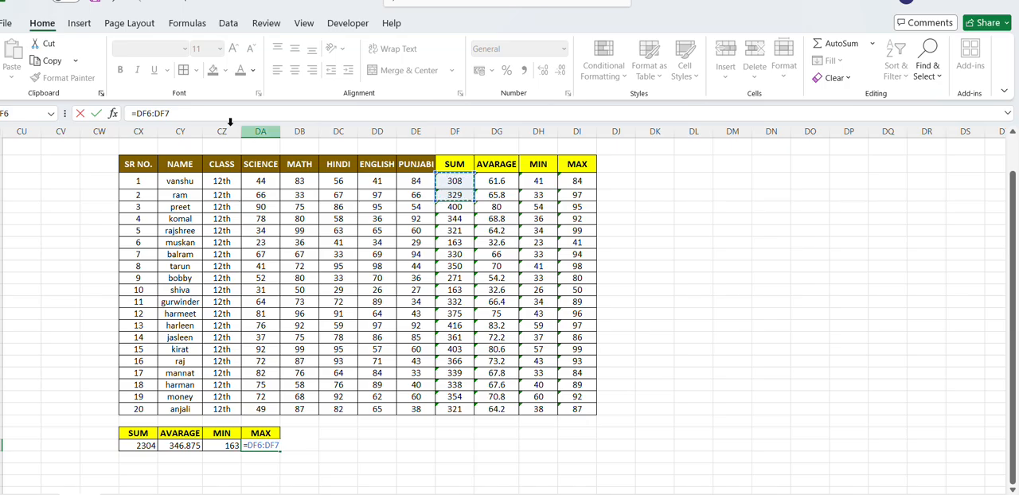
pyautogui.click(202, 117)
pyautogui.press('BackSpace')
pyautogui.press('BackSpace')
pyautogui.press('BackSpace')
pyautogui.press('BackSpace')
pyautogui.press('BackSpace')
pyautogui.press('BackSpace')
pyautogui.press('BackSpace')
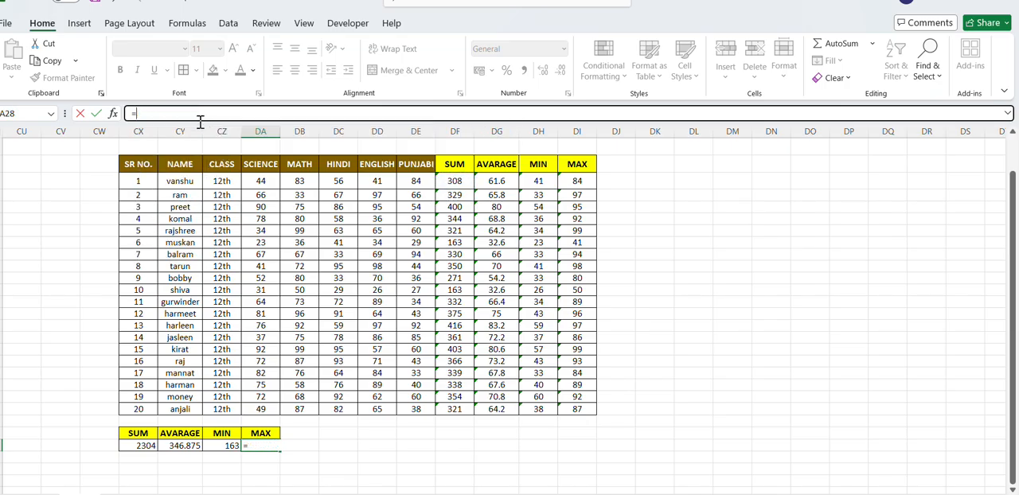
# - Find the highest of six individual student totals in DA28 of the small summary table with =MAX(DF6,DF8,DF11,DF16,DF20,DF25)
pyautogui.write('MA')
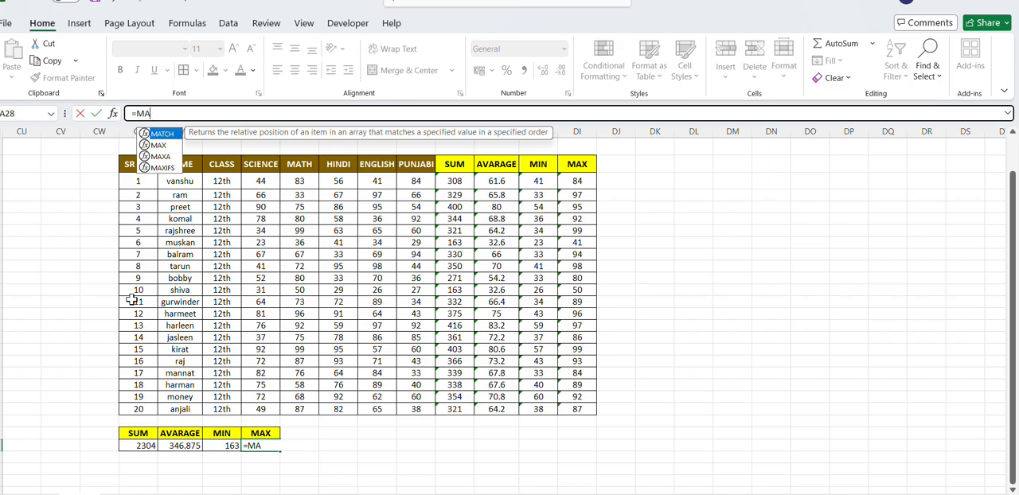
pyautogui.write('X(')
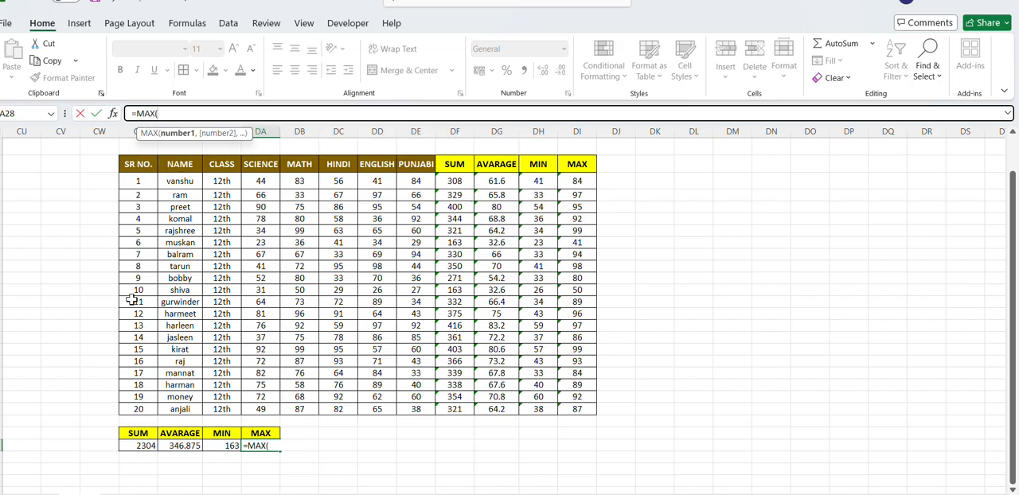
pyautogui.click(468, 181)
pyautogui.moveTo(468, 181)
pyautogui.mouseDown()
pyautogui.moveTo(455, 357)
pyautogui.moveTo(485, 413)
pyautogui.moveTo(457, 354)
pyautogui.moveTo(454, 181)
pyautogui.mouseUp()
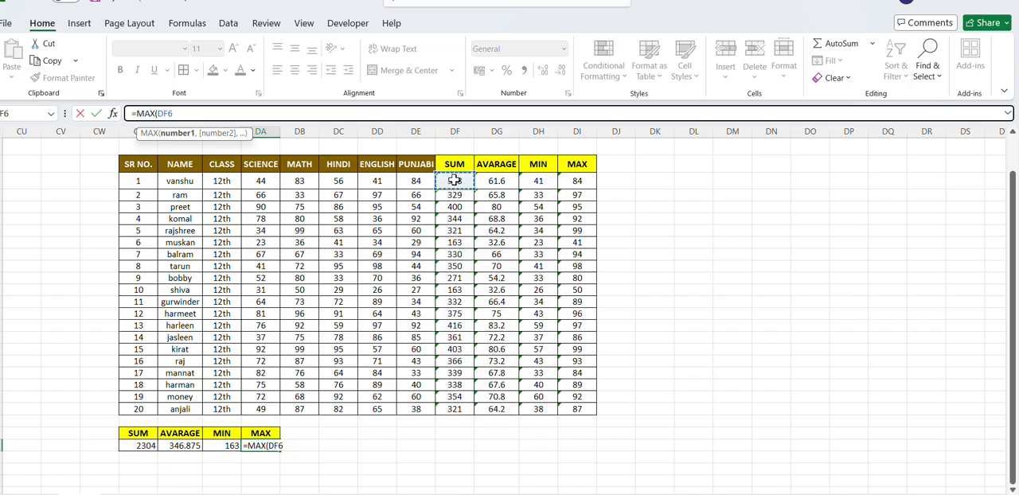
pyautogui.write(',')
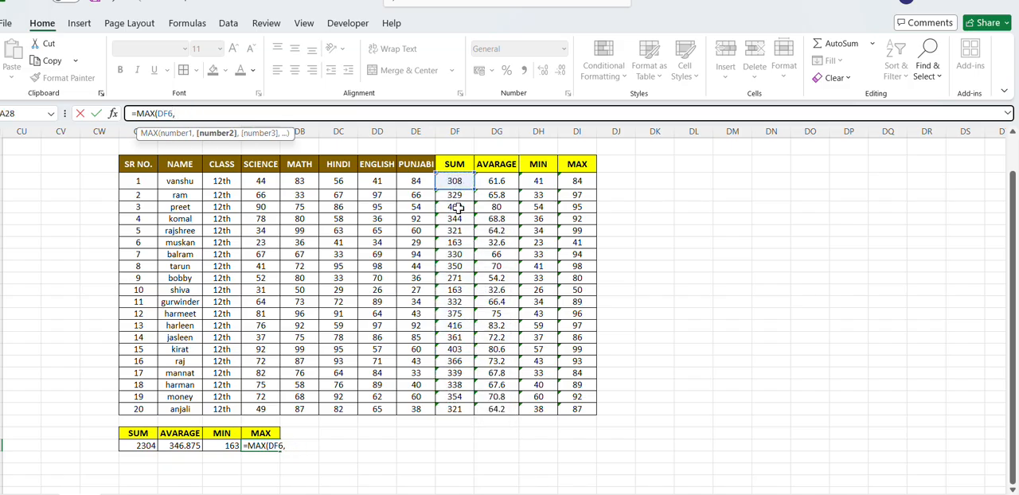
pyautogui.click(456, 207)
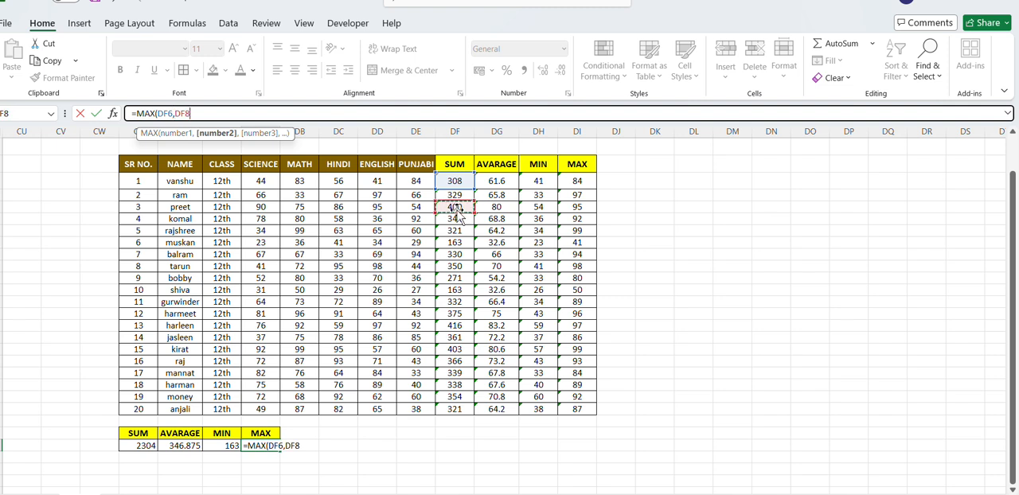
pyautogui.write(',')
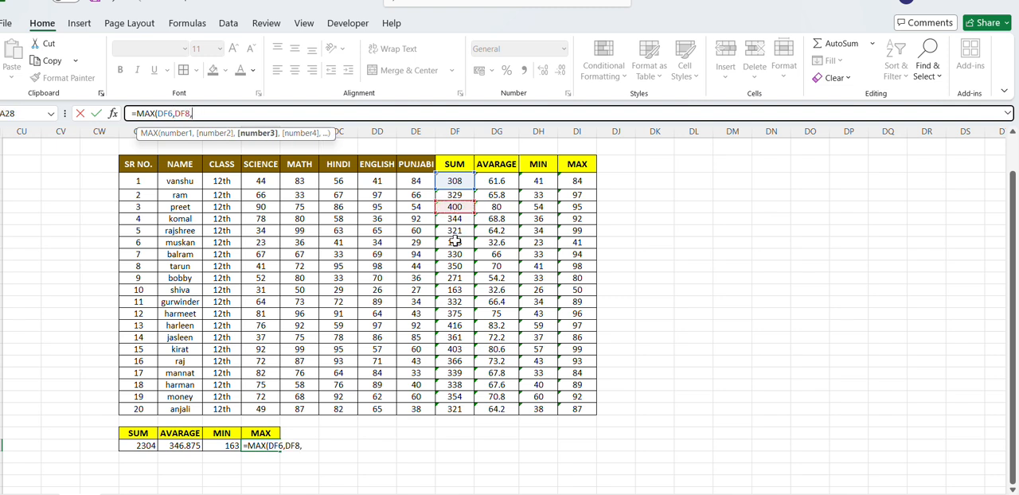
pyautogui.click(455, 242)
pyautogui.write(',')
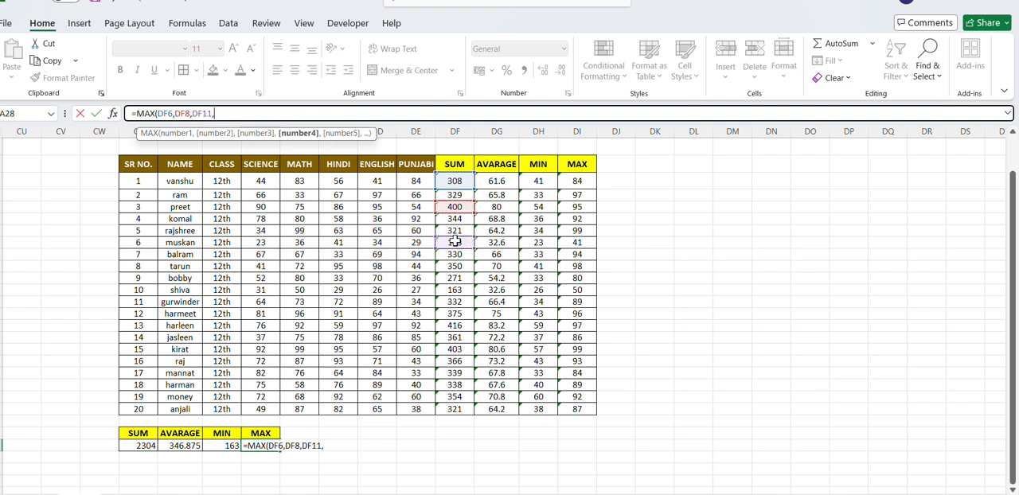
pyautogui.click(454, 301)
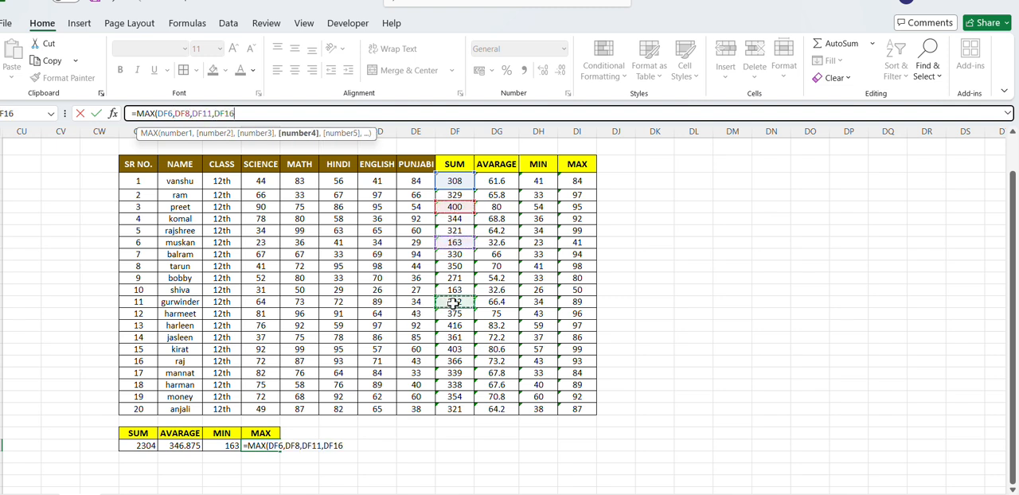
pyautogui.click(450, 349)
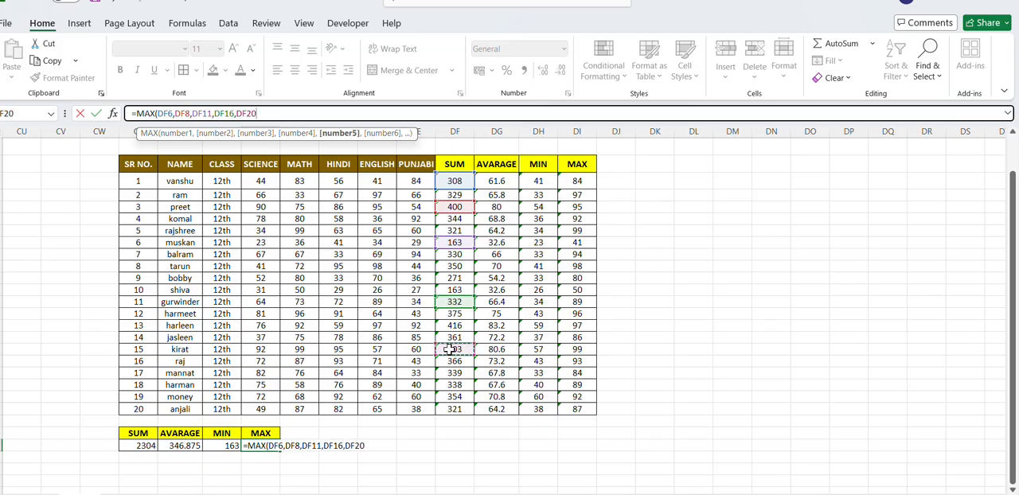
pyautogui.write(',')
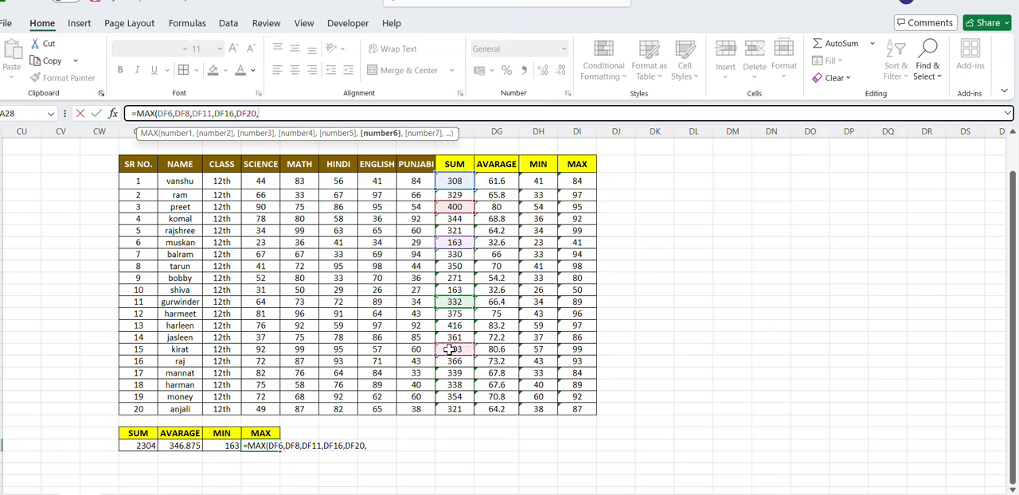
pyautogui.click(452, 408)
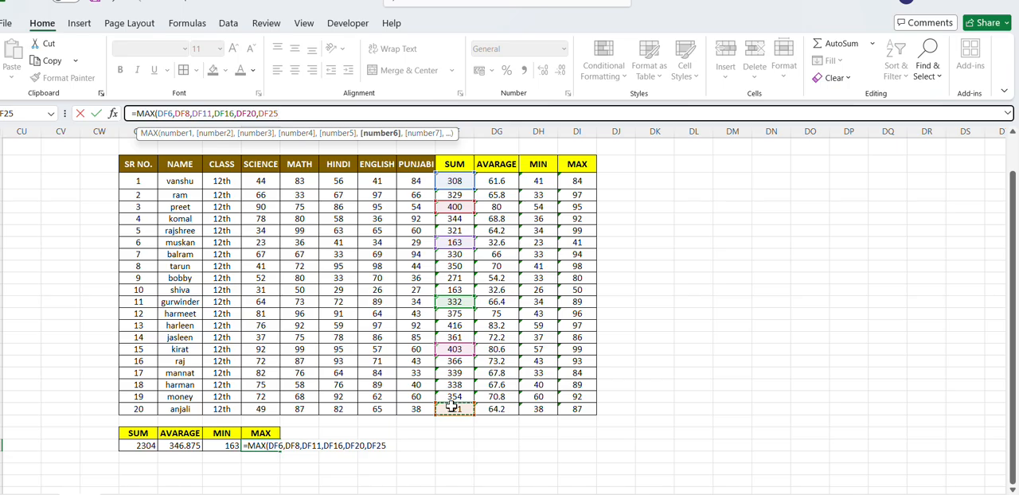
pyautogui.write(')')
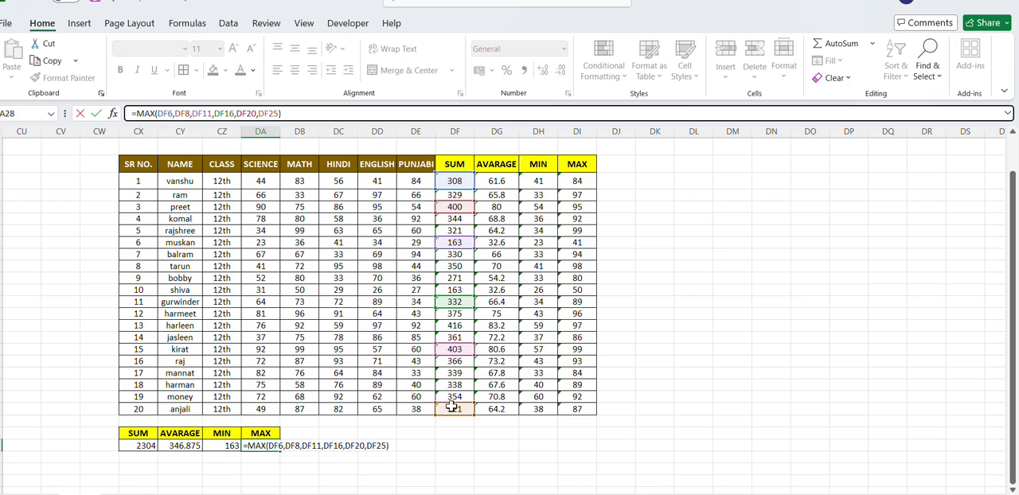
pyautogui.press('Return')
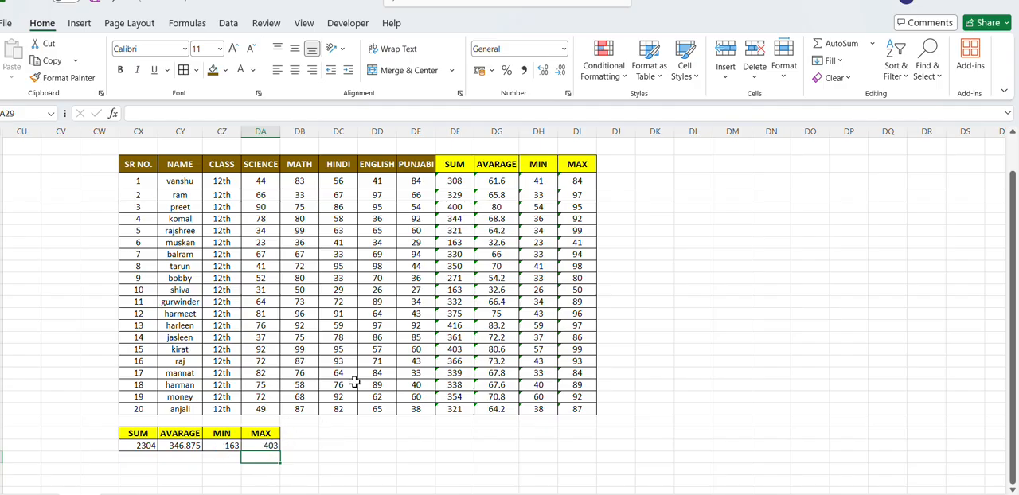
# - Replace the formula in DA28 of the small summary table with =MAX(DF6:DF25) to find the highest of all student totals
pyautogui.click(265, 445)
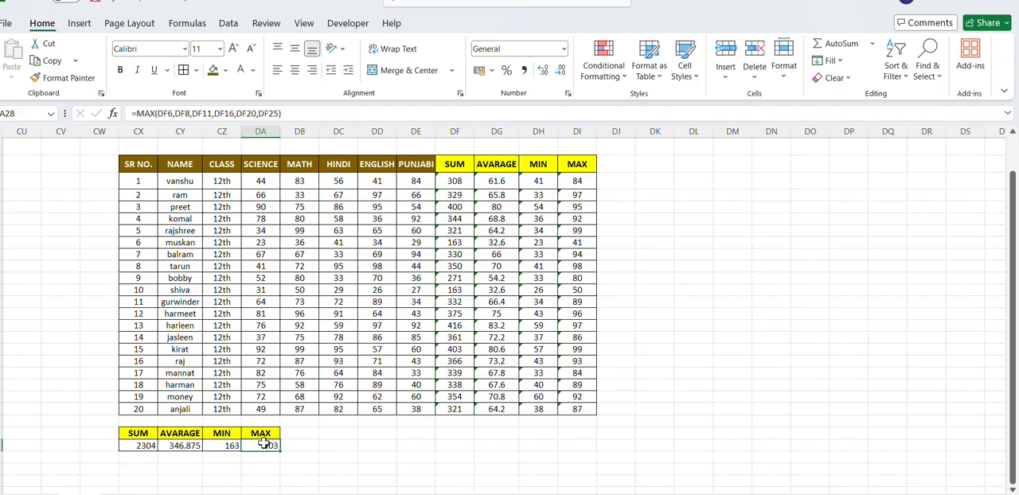
pyautogui.press('BackSpace')
pyautogui.click(351, 432)
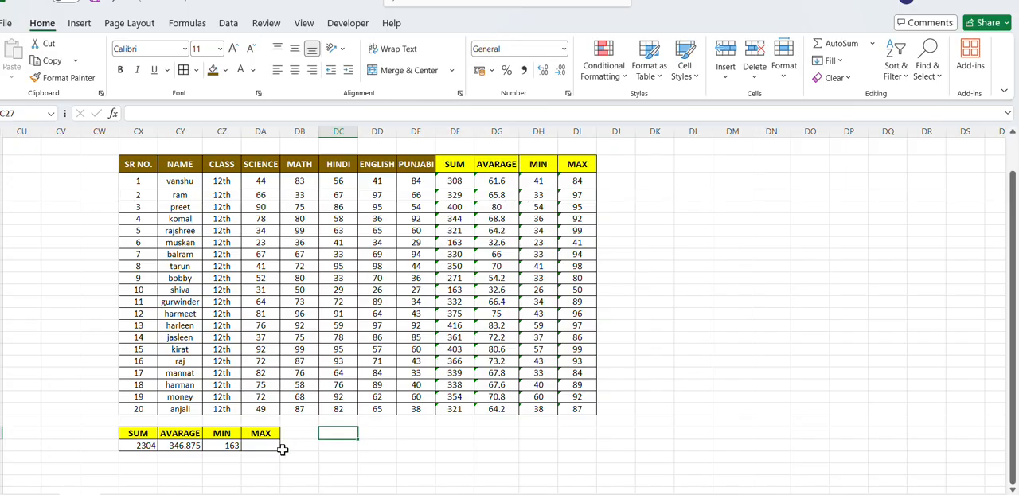
pyautogui.click(268, 445)
pyautogui.write('=')
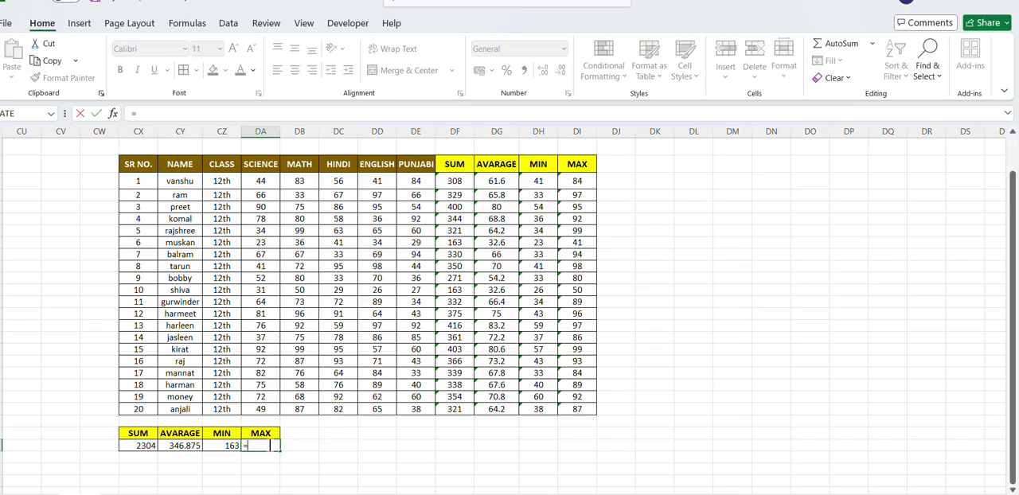
pyautogui.write('S=MA')
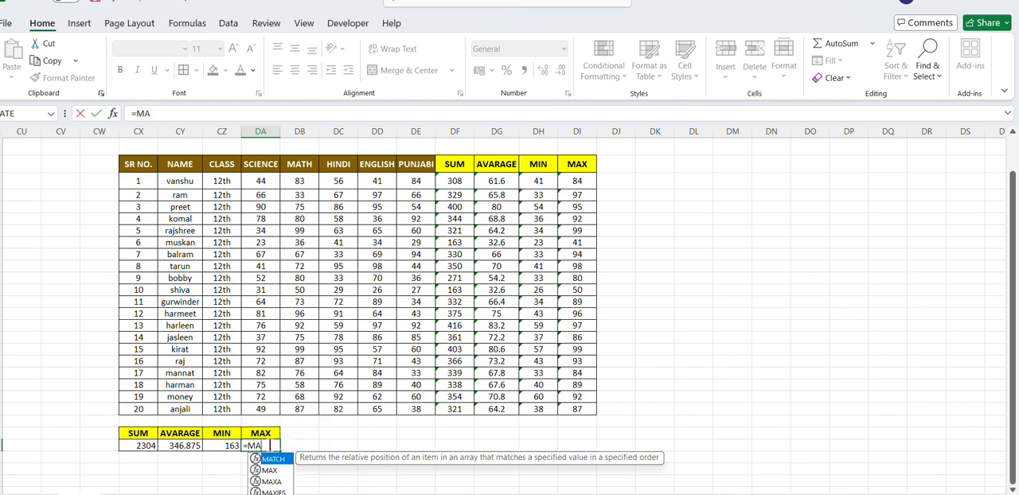
pyautogui.write('X')
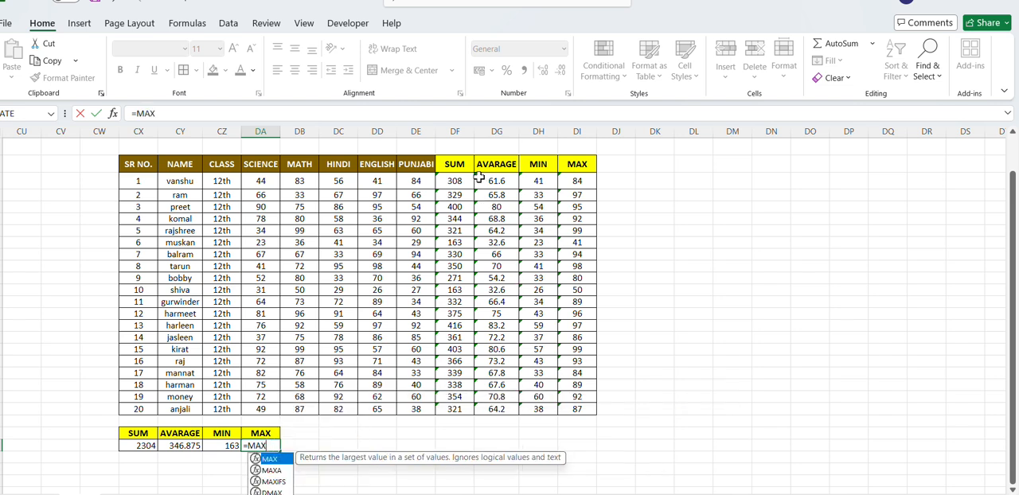
pyautogui.write('(')
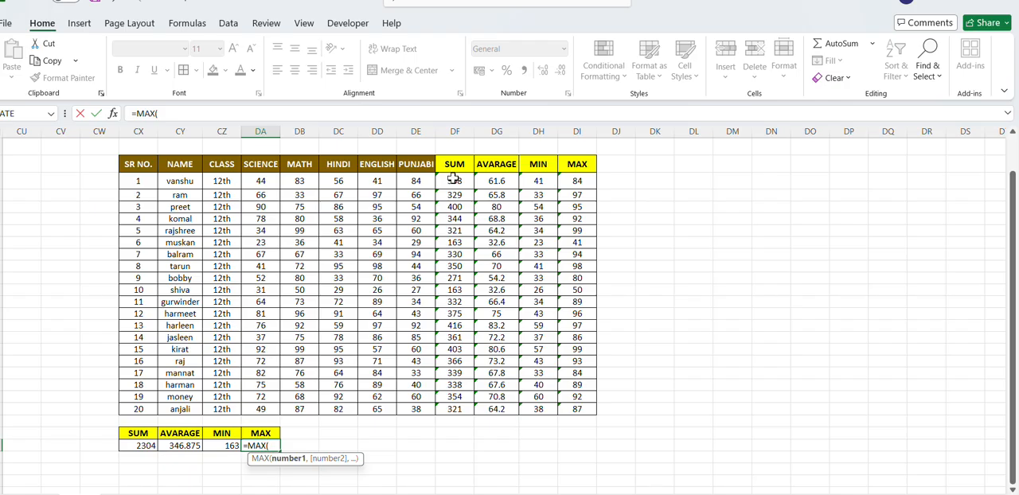
pyautogui.moveTo(453, 180); pyautogui.dragTo(444, 410)
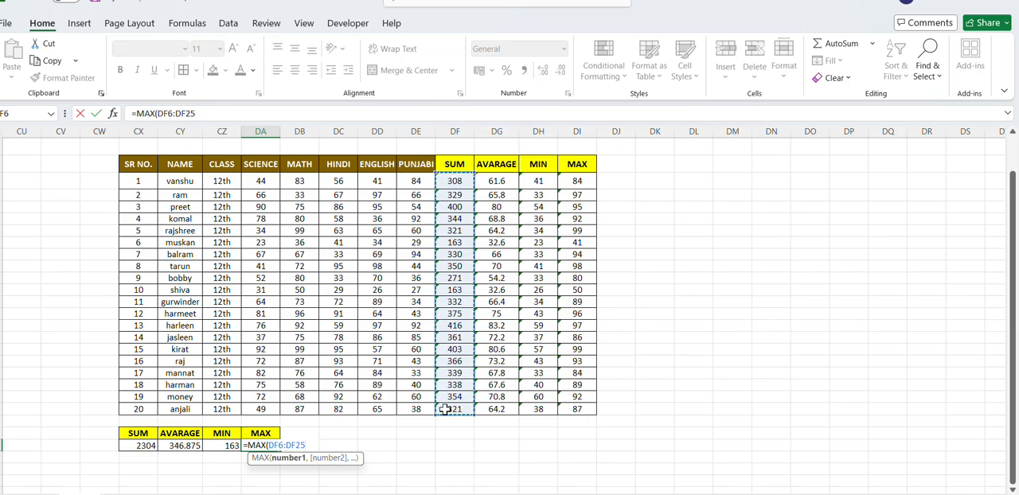
pyautogui.write(')')
pyautogui.press('Return')
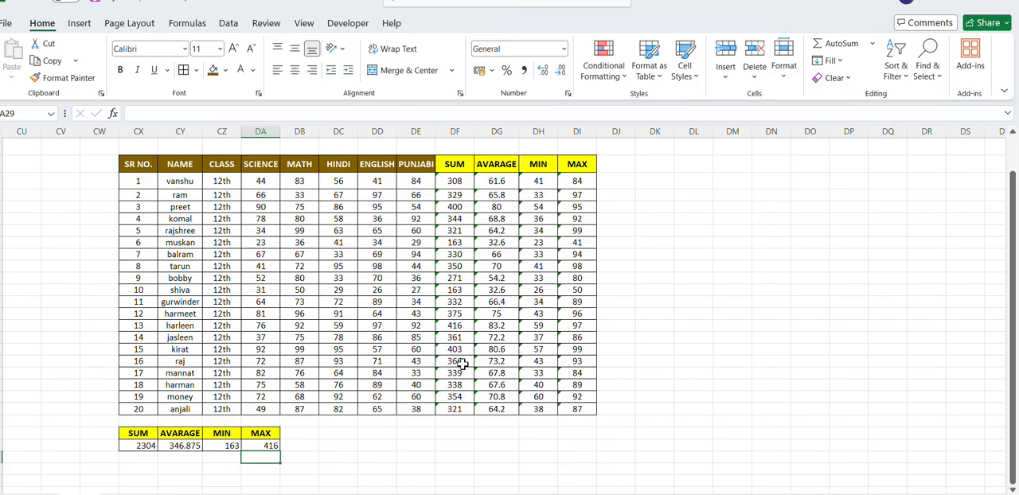
pyautogui.click(465, 326)
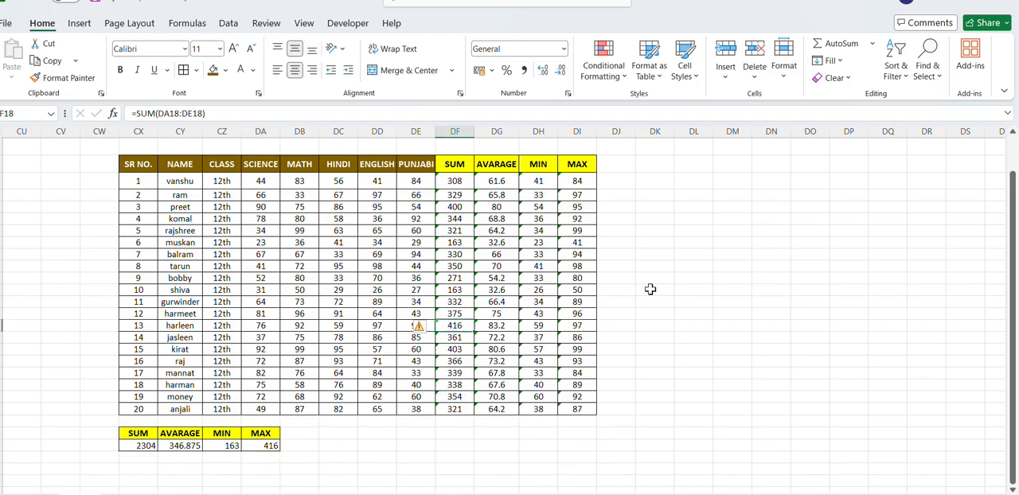